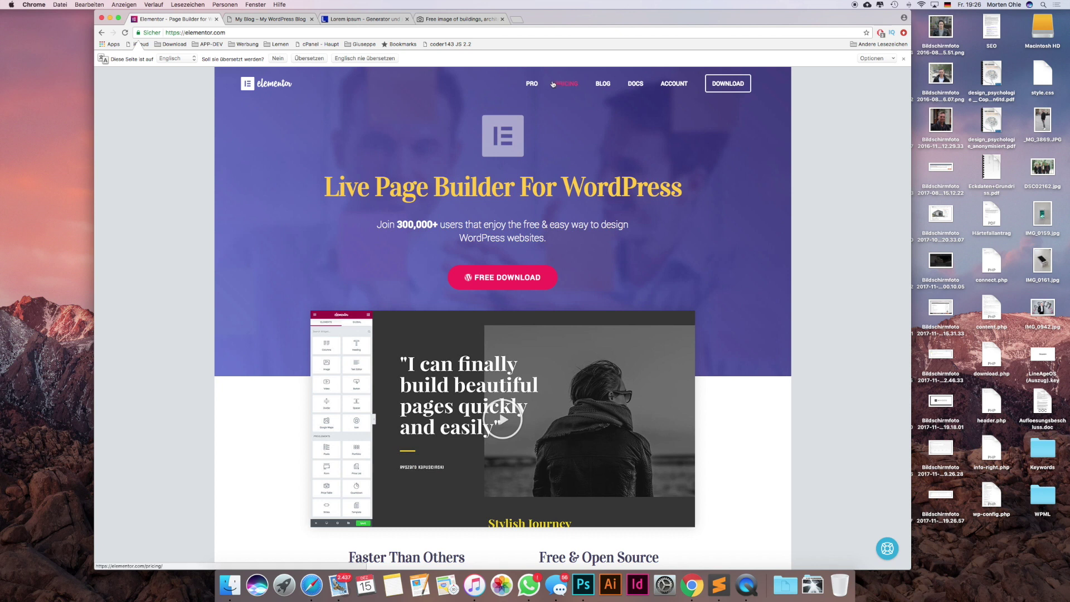
Look at the Elementor Pro page, and return to the demo blog's home page to view its header area
left_click(527, 84)
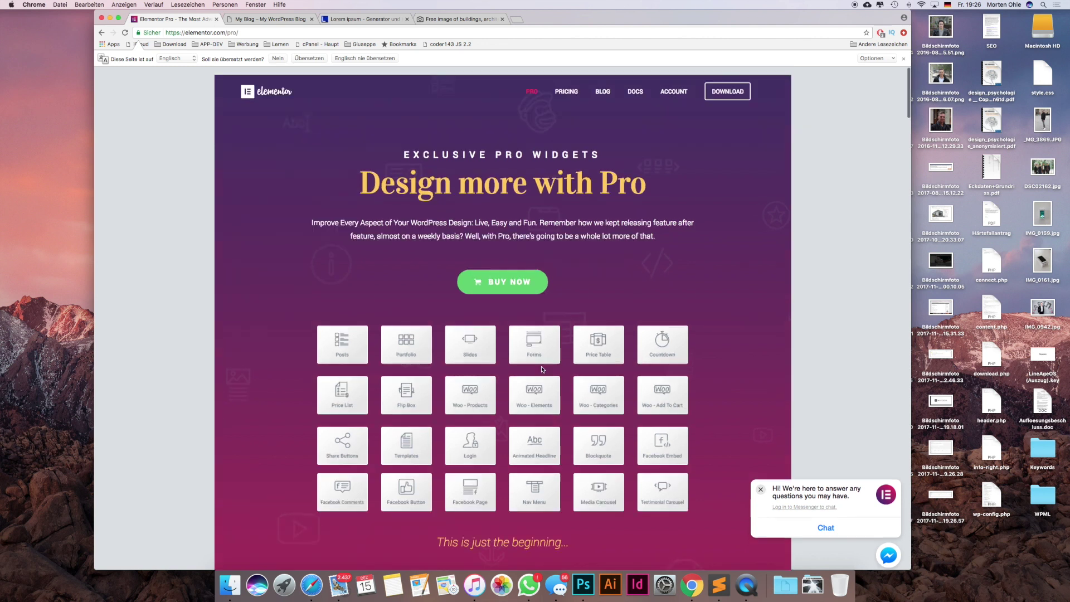
left_click(264, 21)
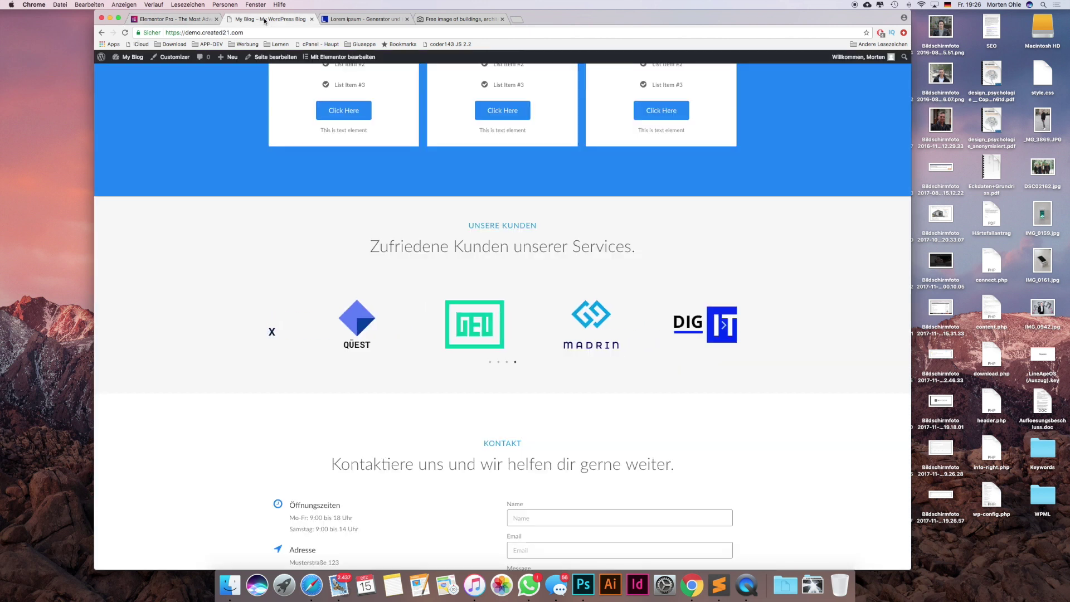
scroll(264, 114, "up", 10)
scroll(264, 115, "up", 10)
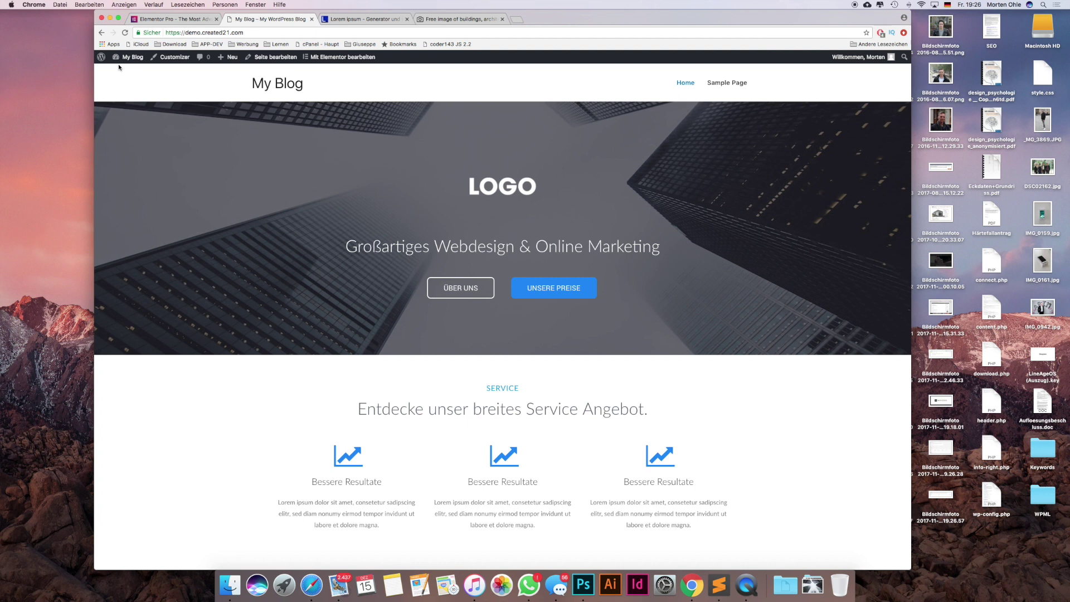
Go to the blog's WordPress dashboard and open the page for adding new themes
mouse_move(120, 64)
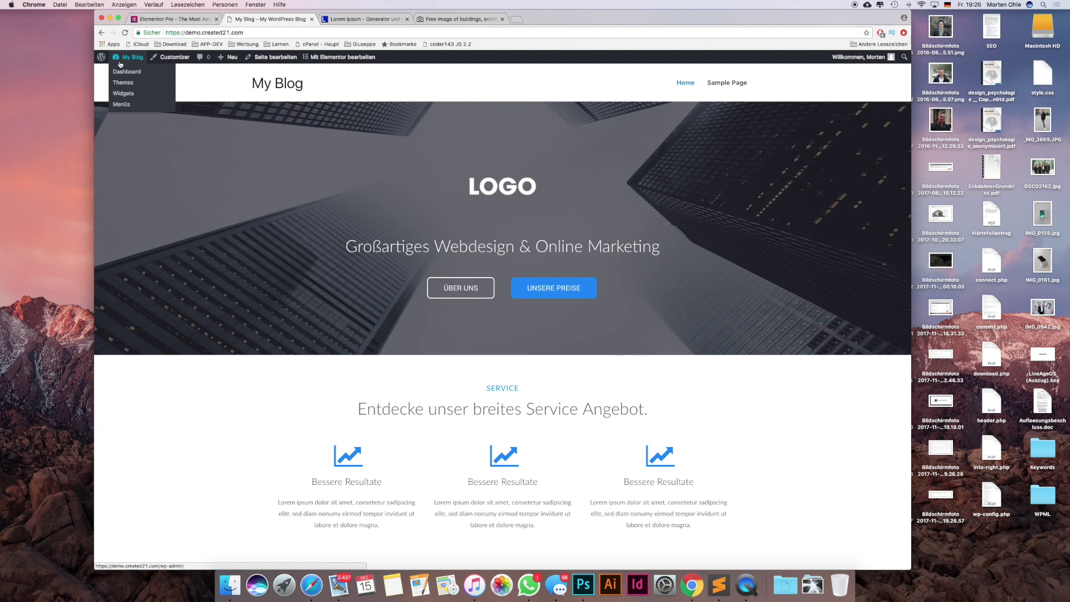
left_click(119, 65)
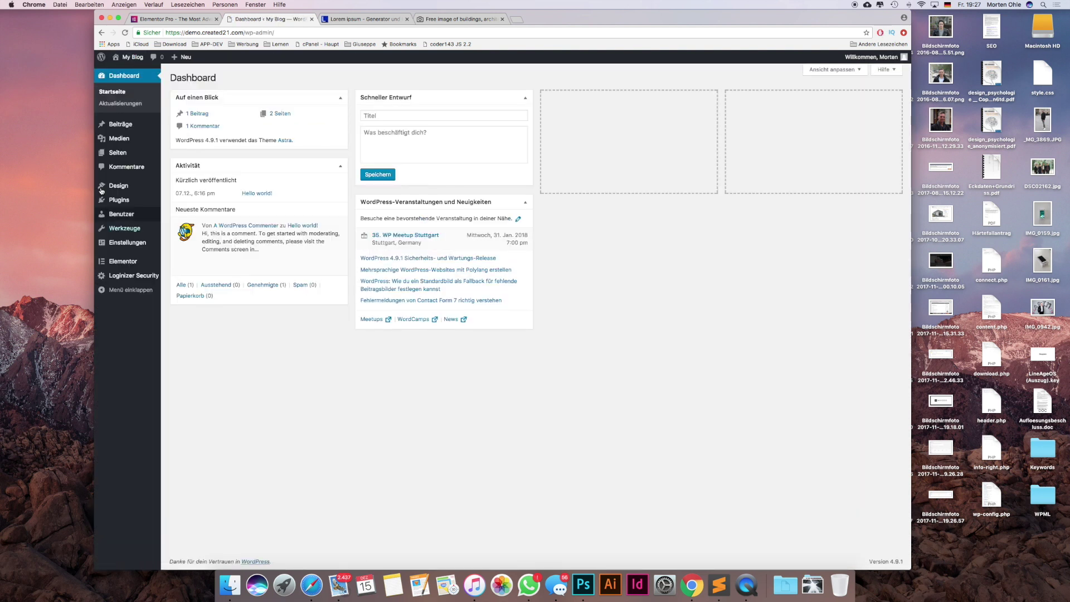
mouse_move(133, 189)
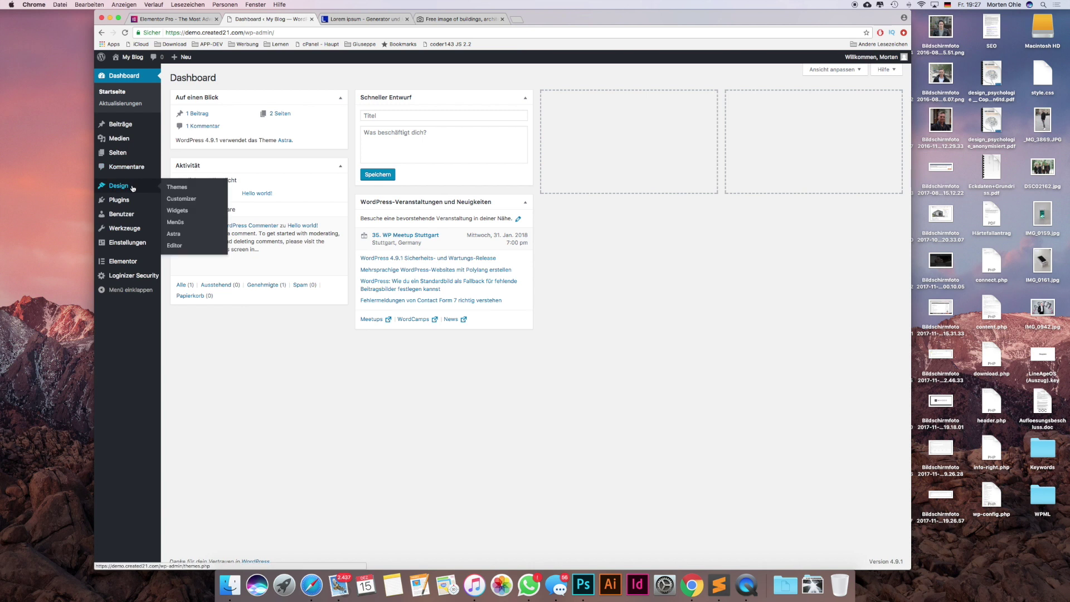
left_click(139, 188)
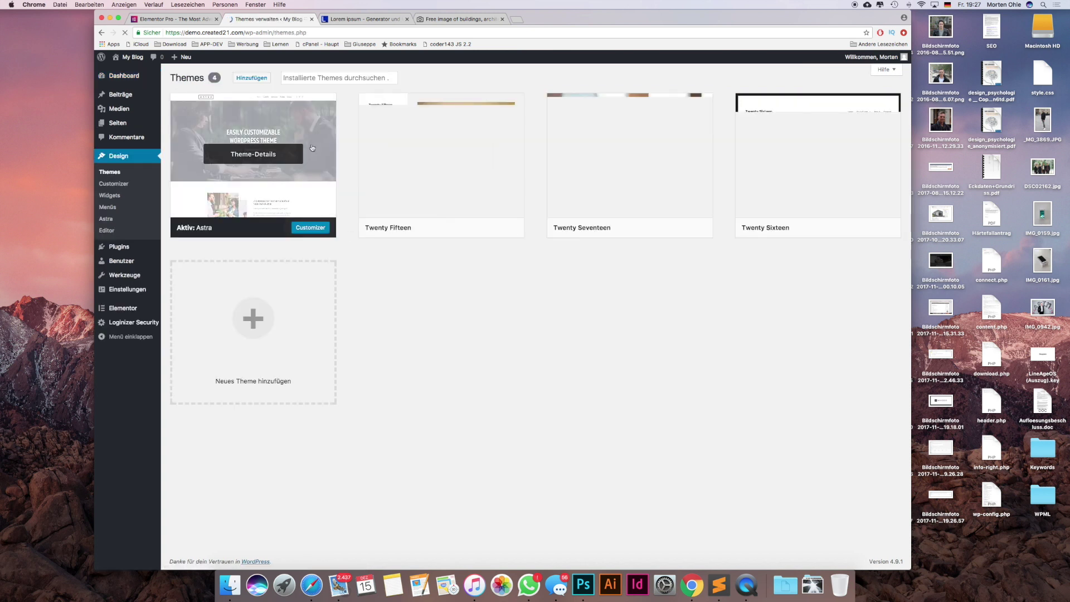
left_click(240, 79)
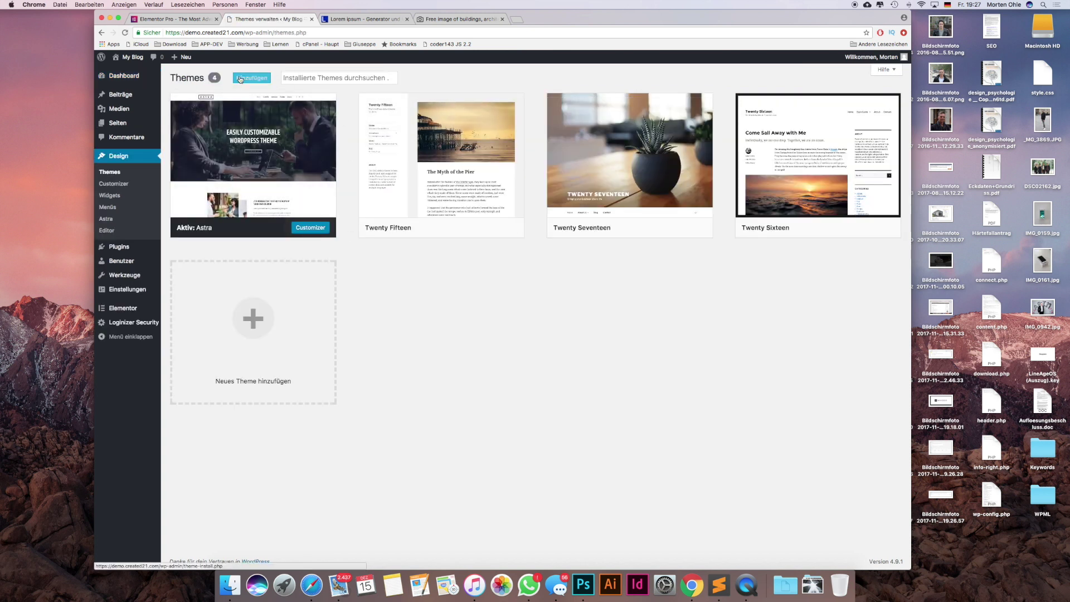
left_click(260, 79)
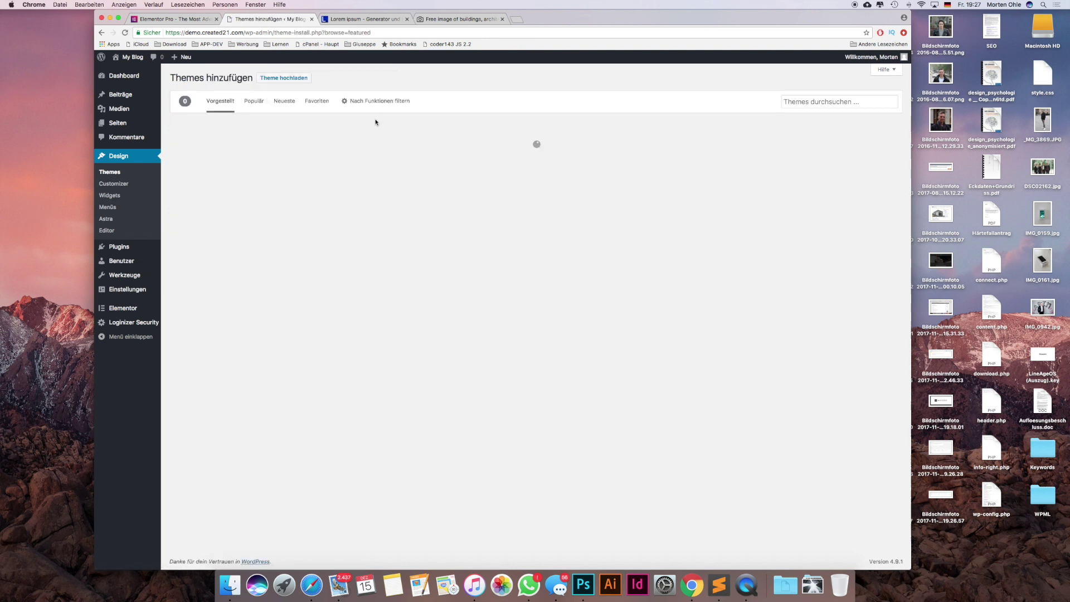
Search the theme directory for "Astra" and look at the theme's detail preview
left_click(810, 104)
type("Astra")
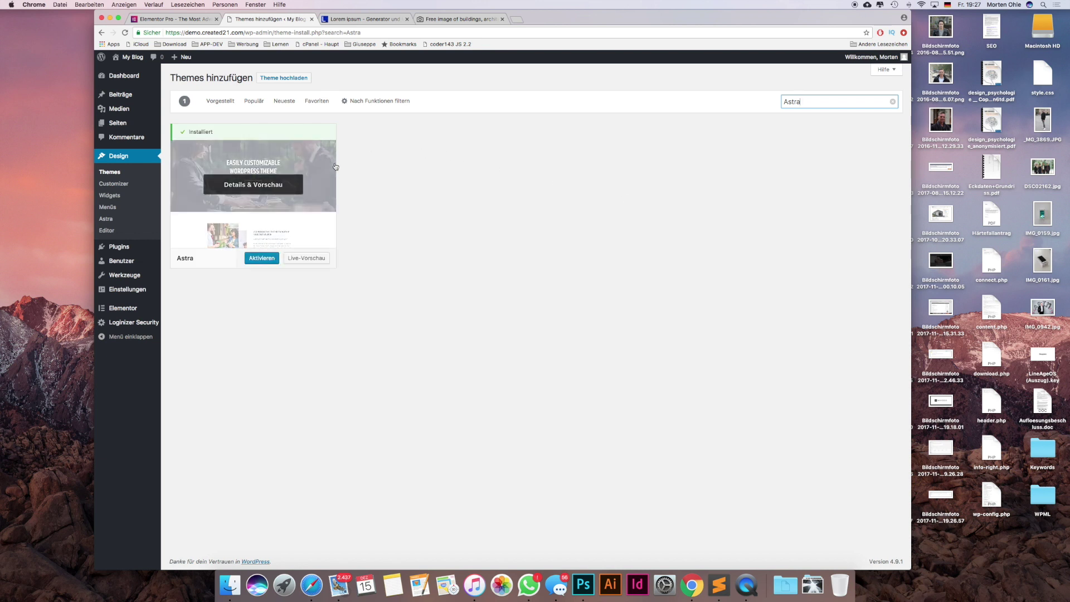
left_click(258, 179)
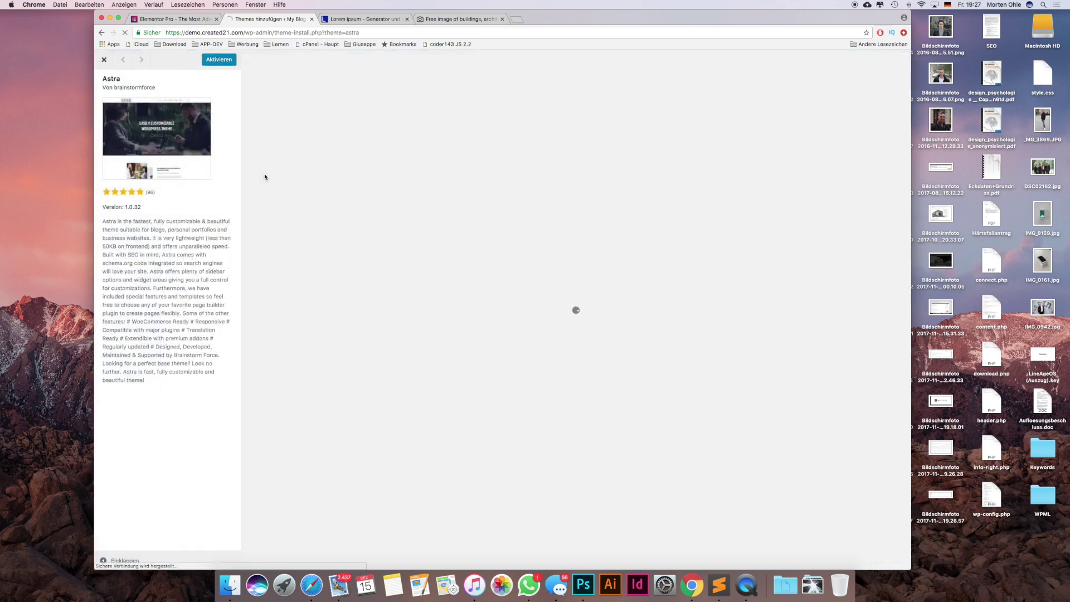
left_click(104, 59)
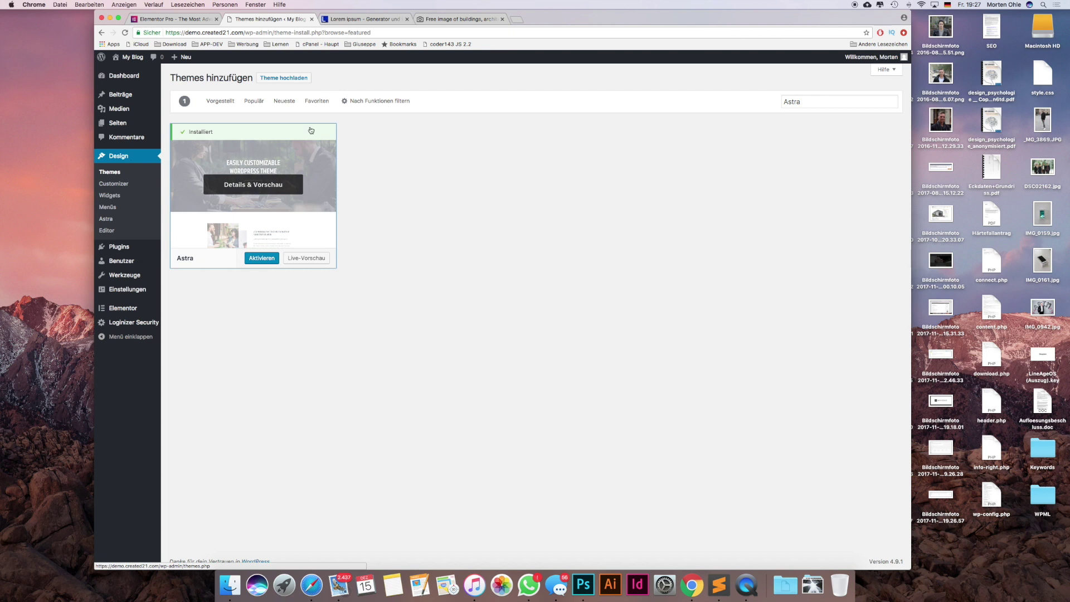
Search the theme directory for "elementor"
left_click(810, 104)
double_click(810, 104)
type("el")
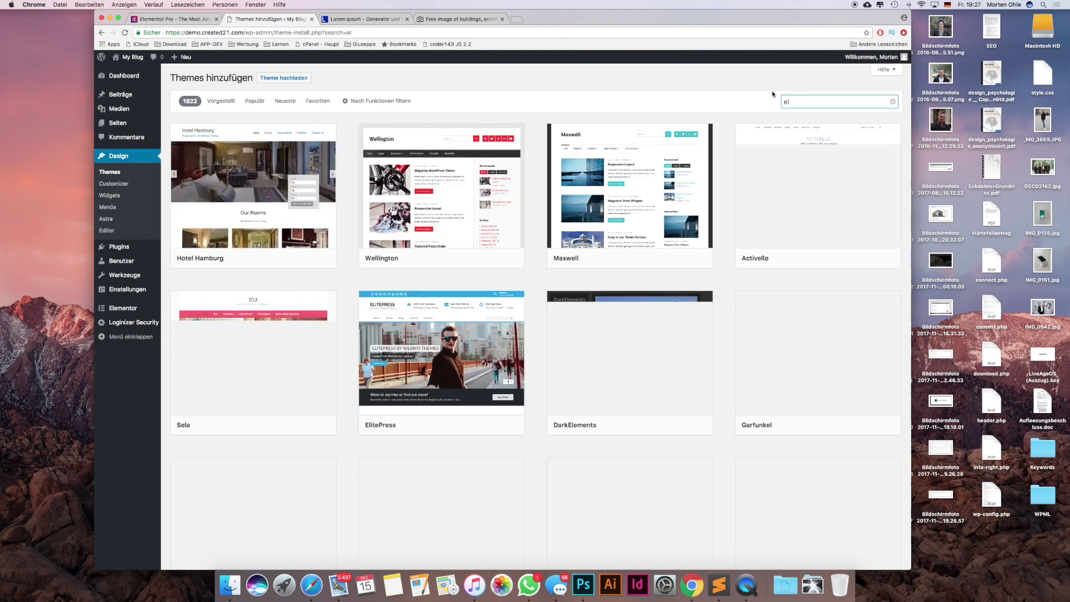
type("ementor")
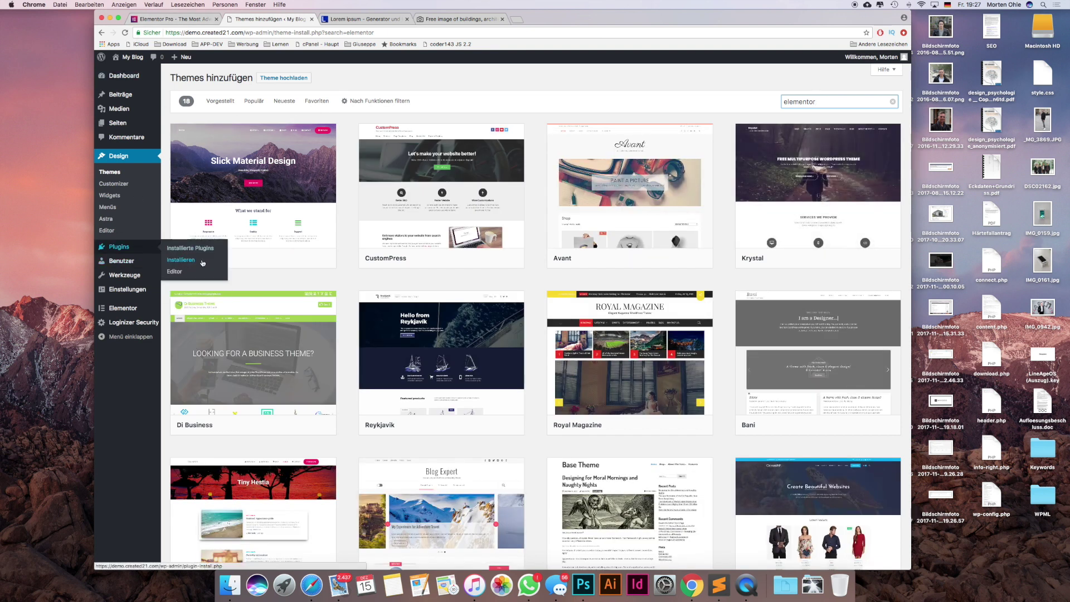
Search the installable plugins for "elementor" and look over the results
left_click(134, 249)
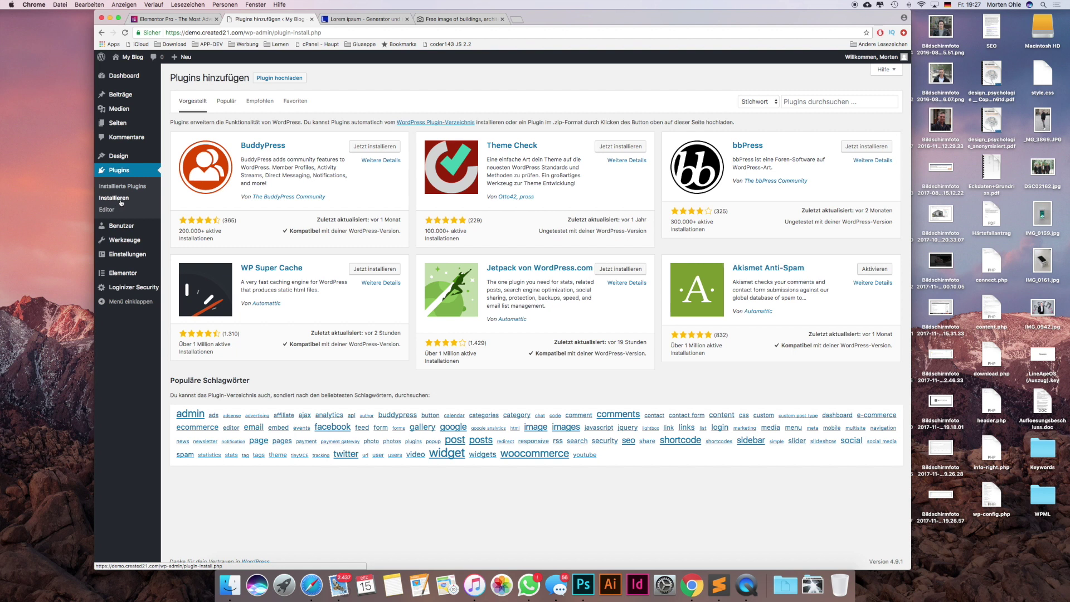
left_click(825, 101)
type("elementor")
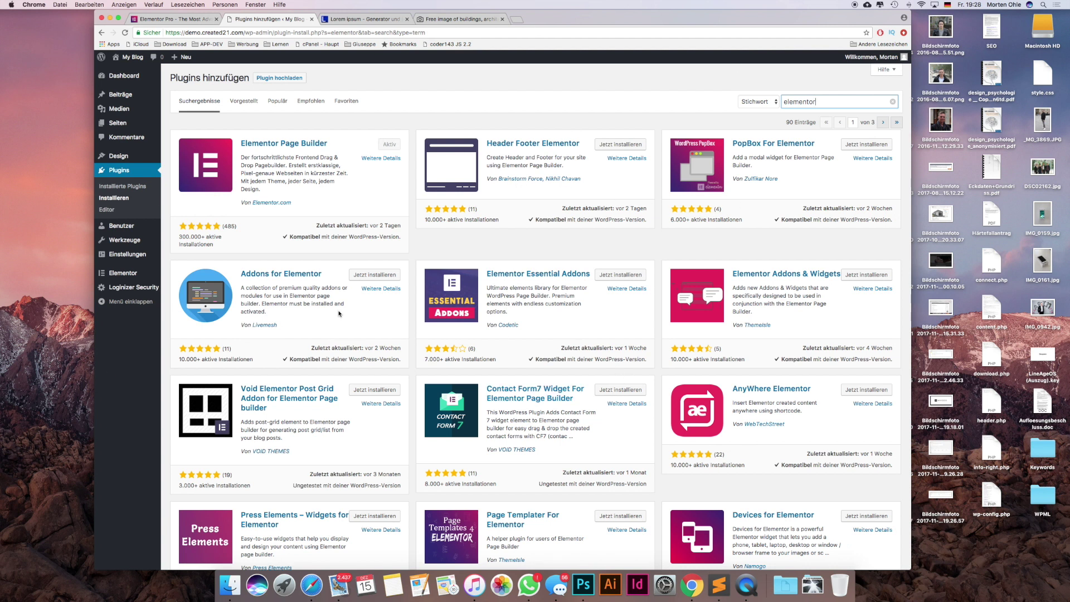
mouse_move(157, 247)
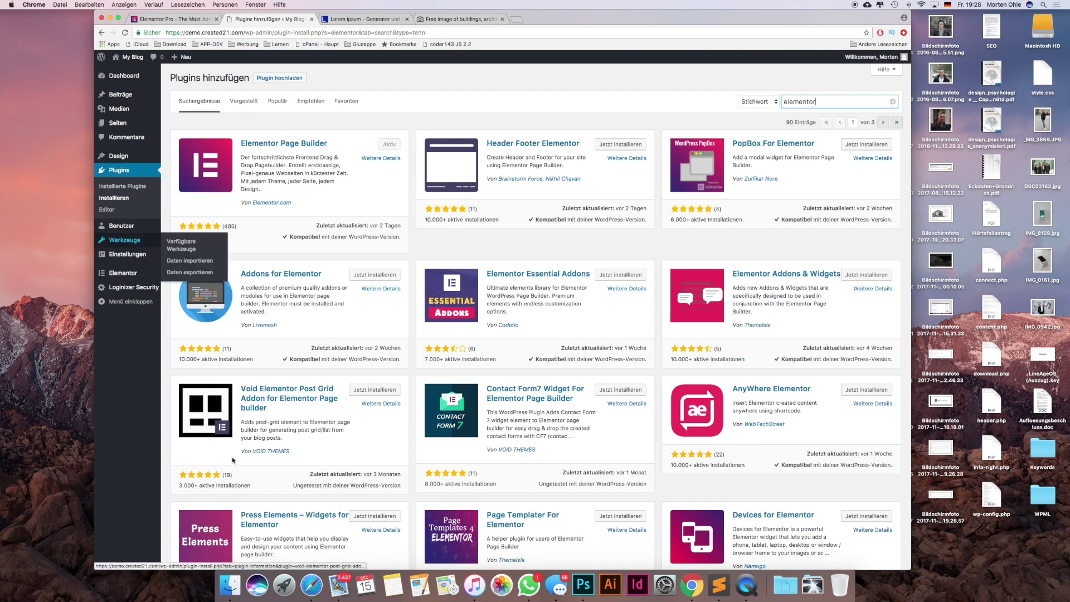
scroll(232, 457, "down", 5)
scroll(232, 456, "up", 5)
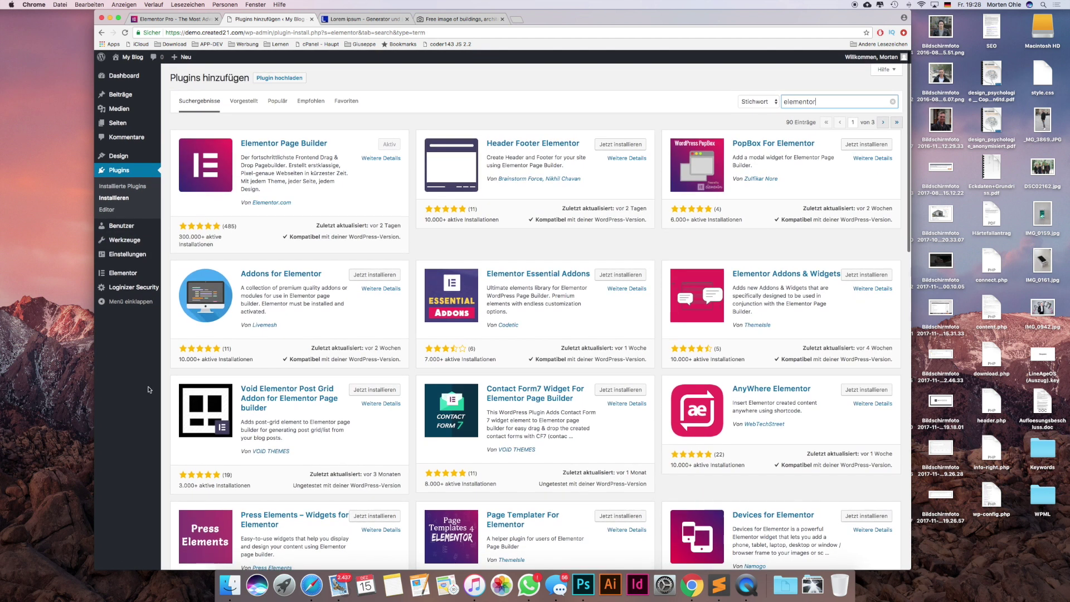
Review Elementor's general settings for post types and its style settings for content width and widget spacing
mouse_move(114, 283)
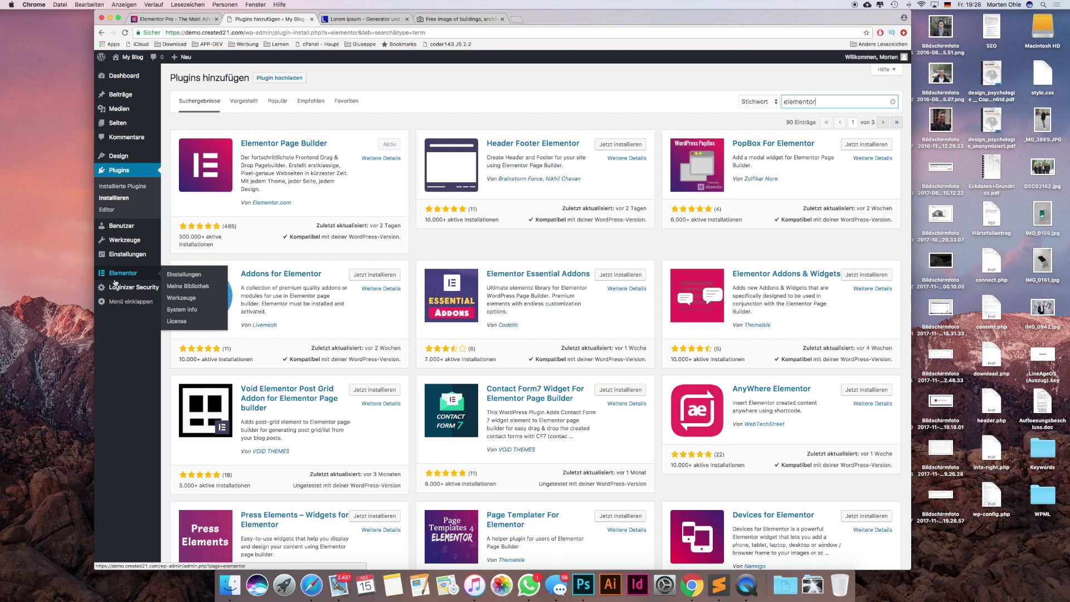
left_click(117, 281)
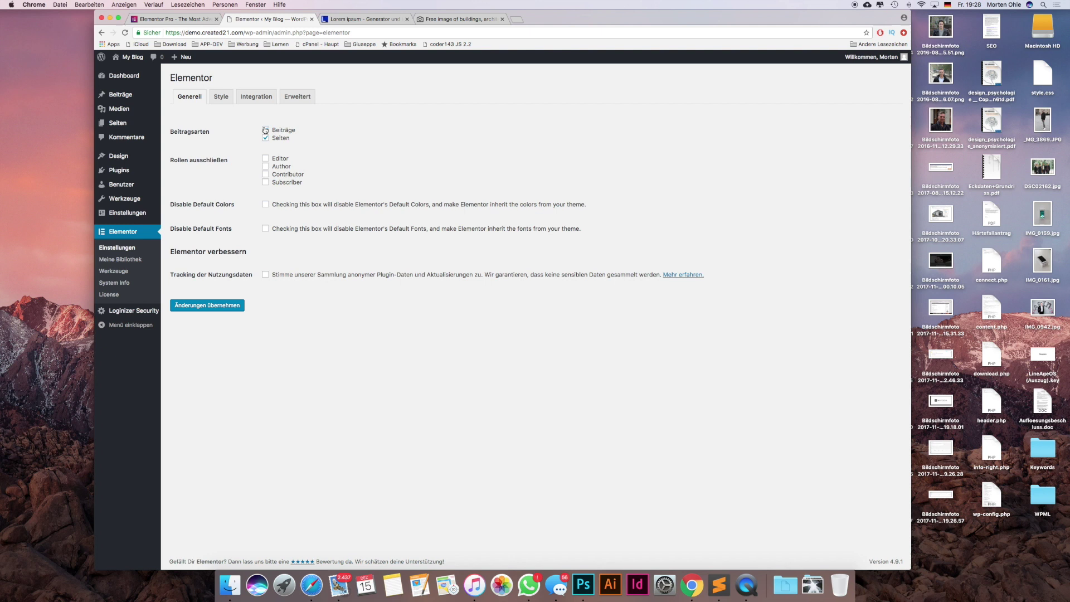
left_click(265, 130)
mouse_move(111, 128)
left_click(220, 97)
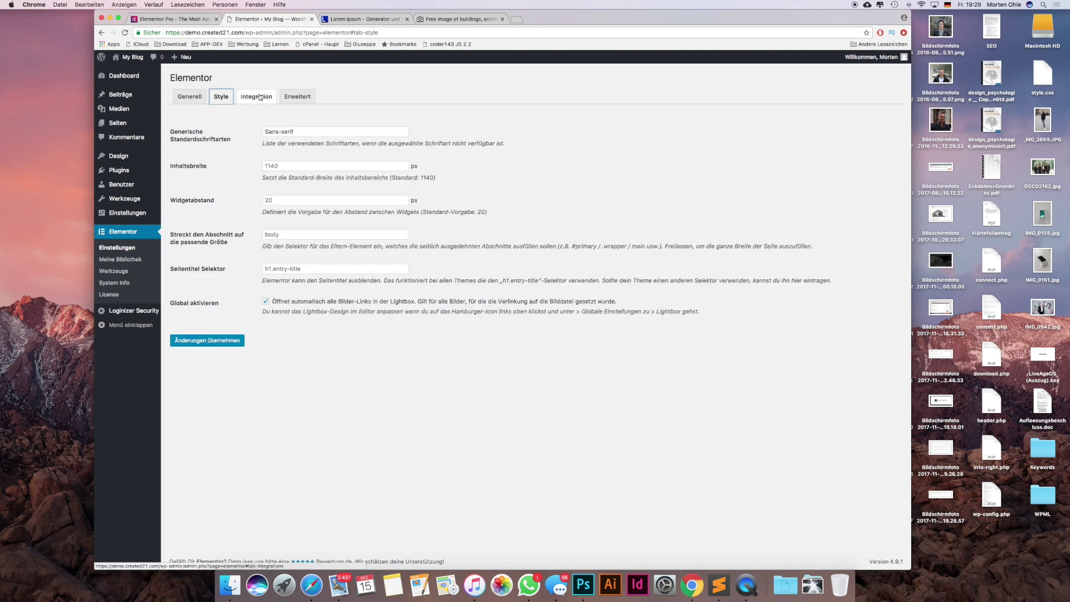
left_click(267, 166)
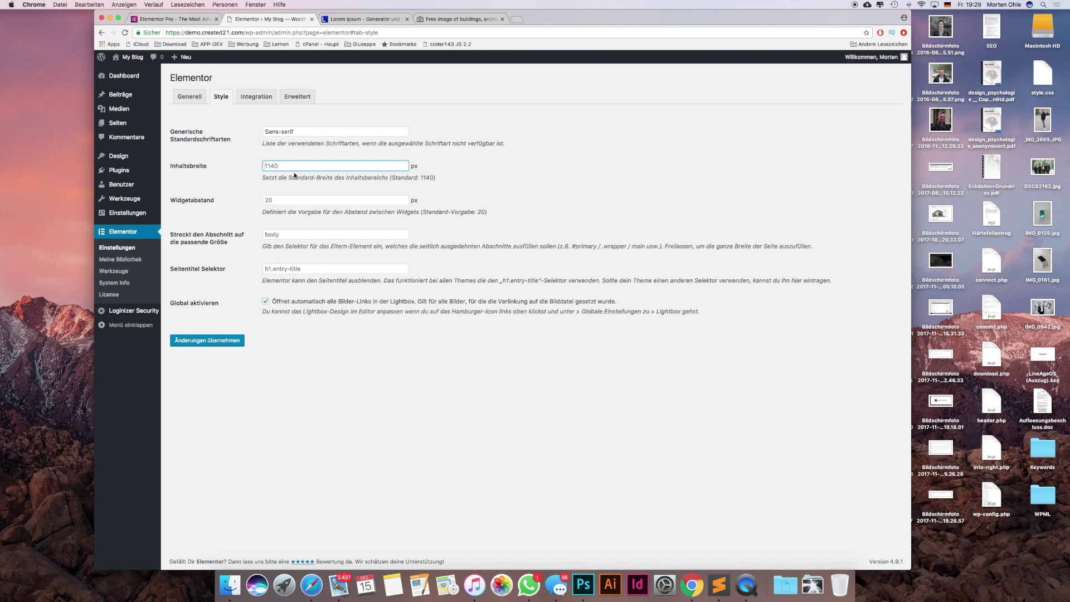
left_click(285, 199)
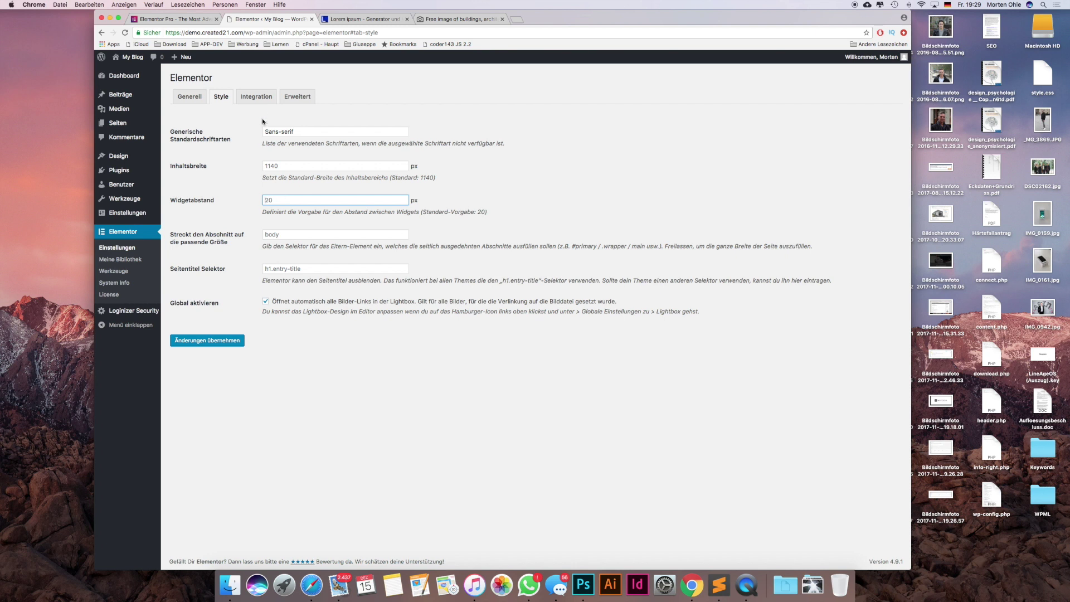
Open the list of all pages and view the published Home page in a separate browser tab
mouse_move(143, 128)
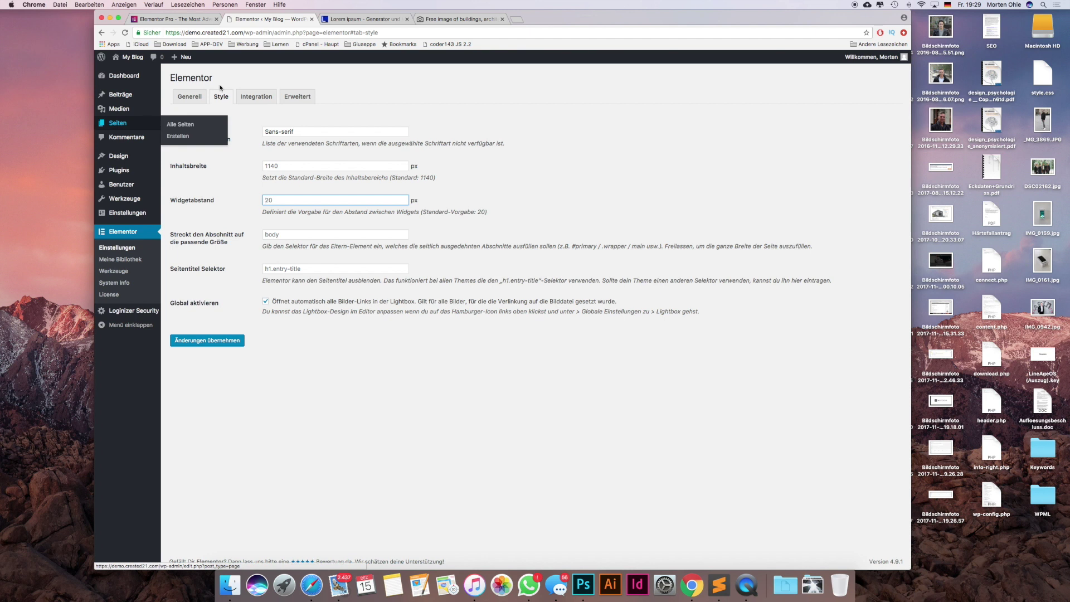
left_click(137, 125)
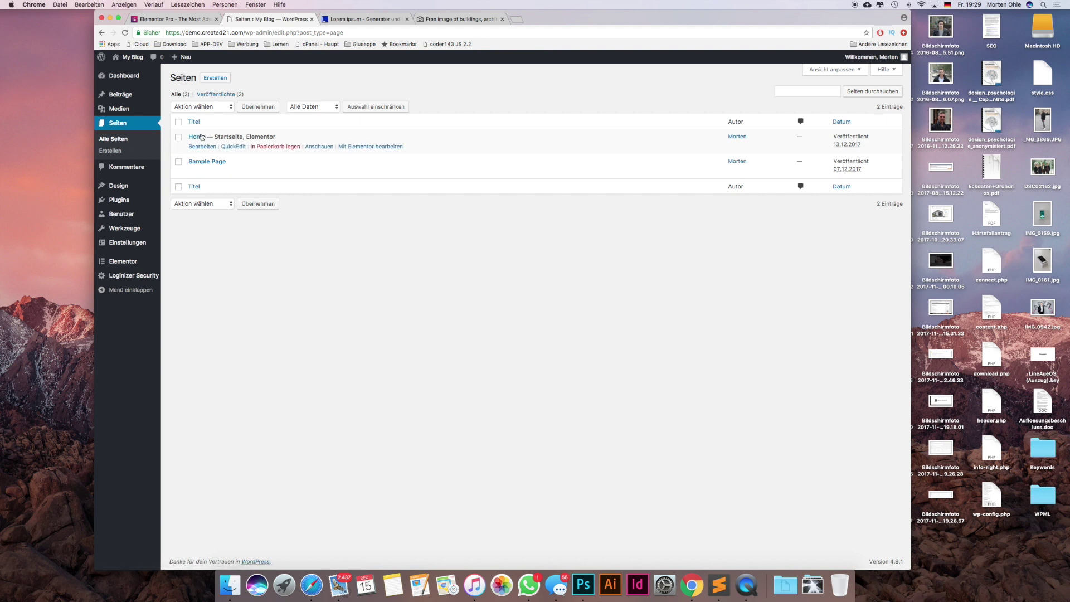
right_click(314, 149)
left_click(334, 148)
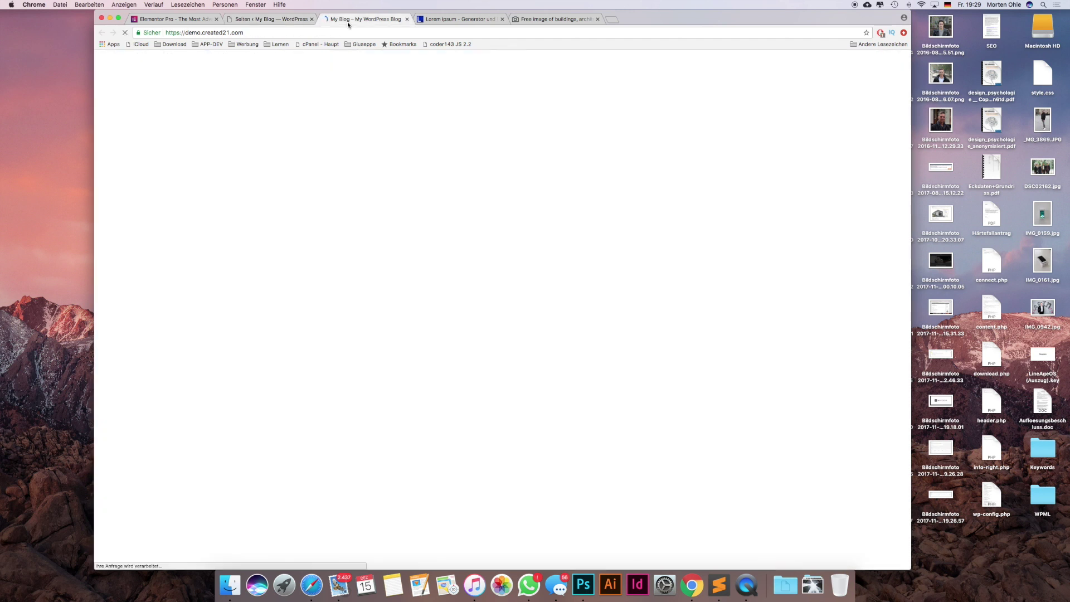
scroll(348, 306, "down", 2)
scroll(348, 306, "up", 2)
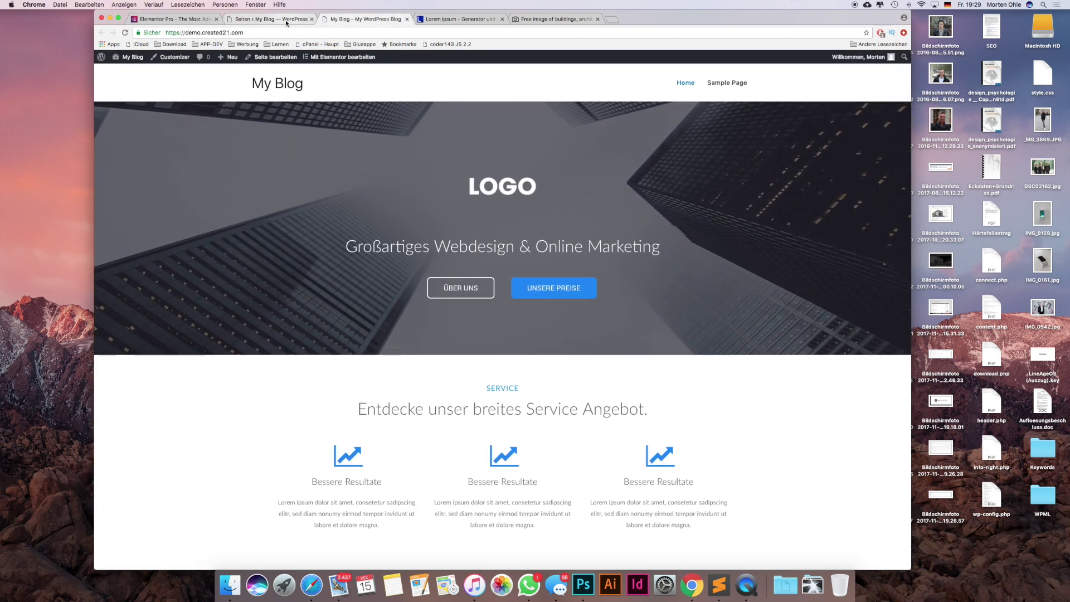
Create a new page titled "Landing Page", publish it and open it in the Elementor editor
left_click(285, 20)
left_click(221, 77)
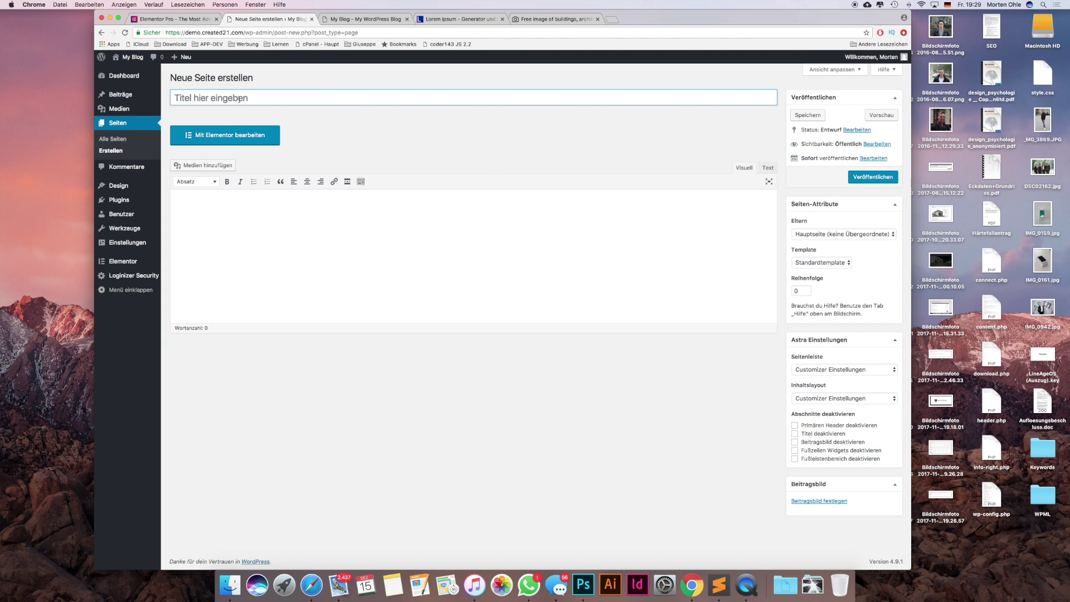
type("Landing Page")
left_click(879, 180)
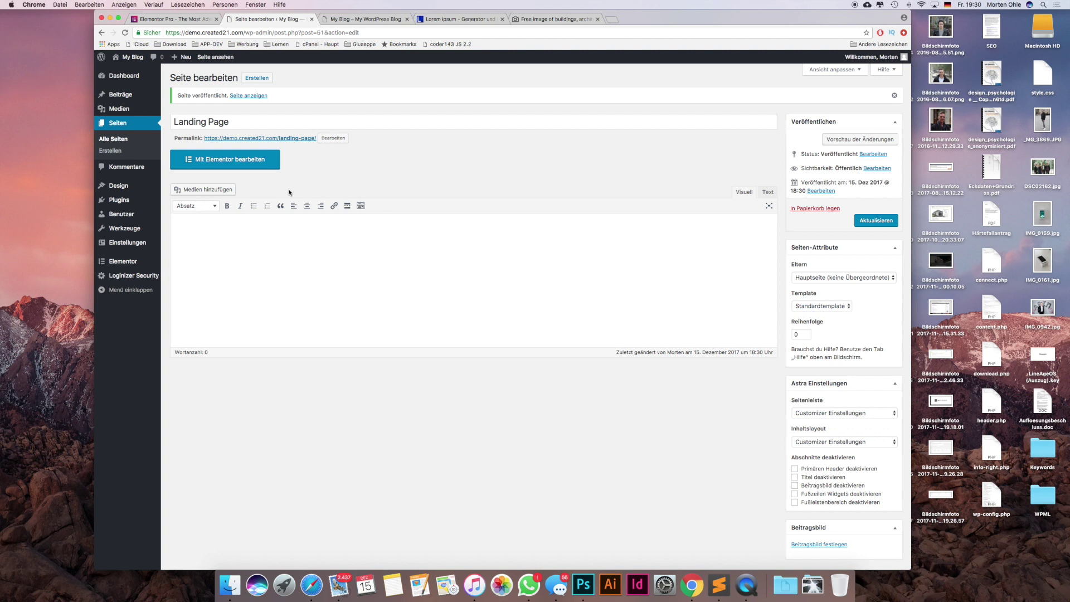
left_click(246, 167)
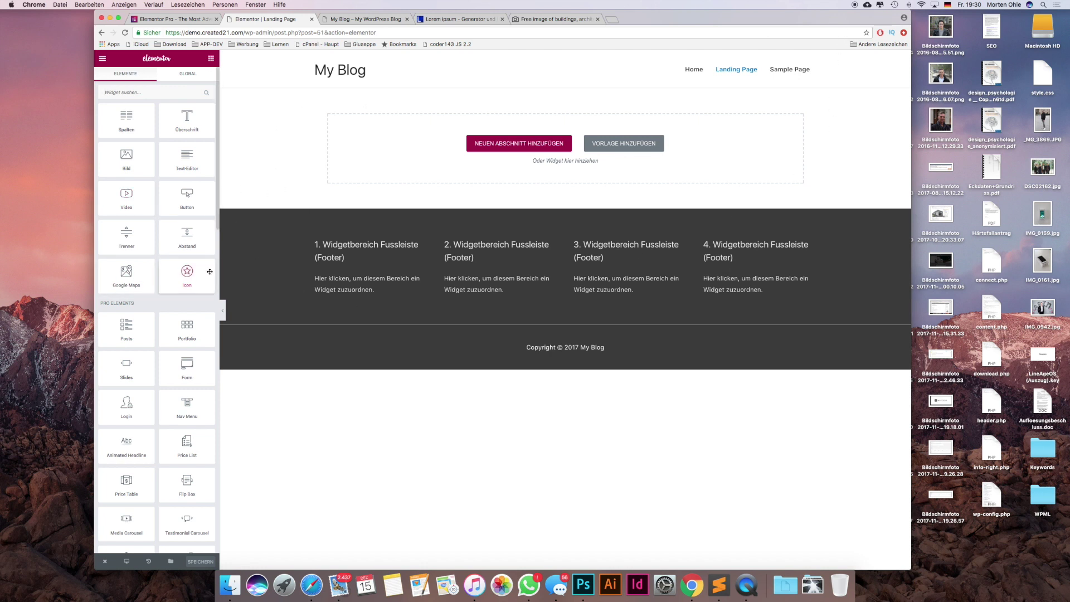
Add a heading widget to the empty page area and change its text to "Wir bieten tollen Service."
scroll(146, 202, "down", 5)
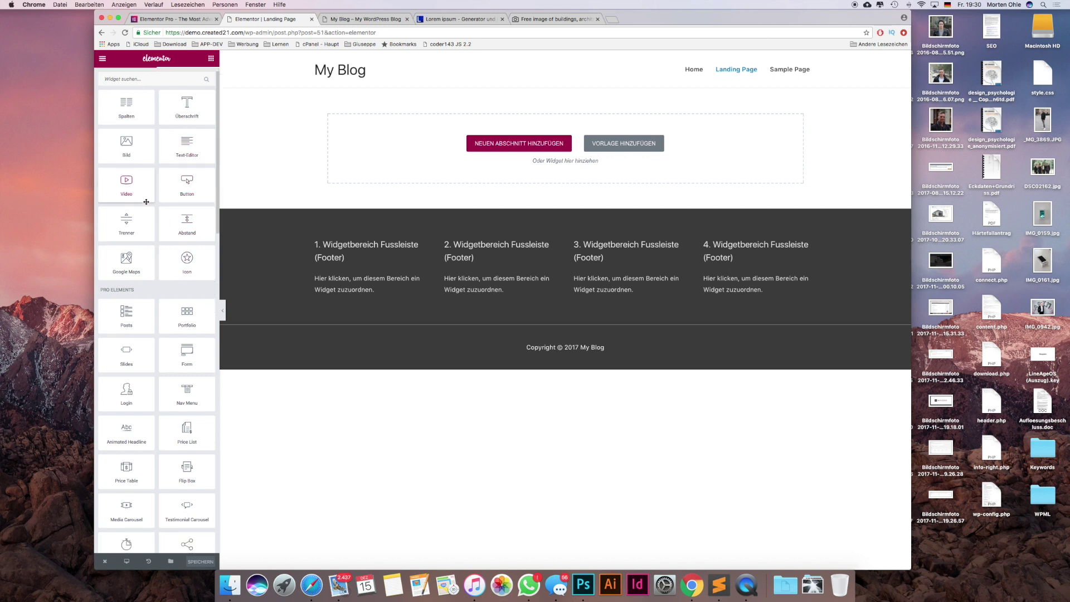
scroll(146, 201, "up", 5)
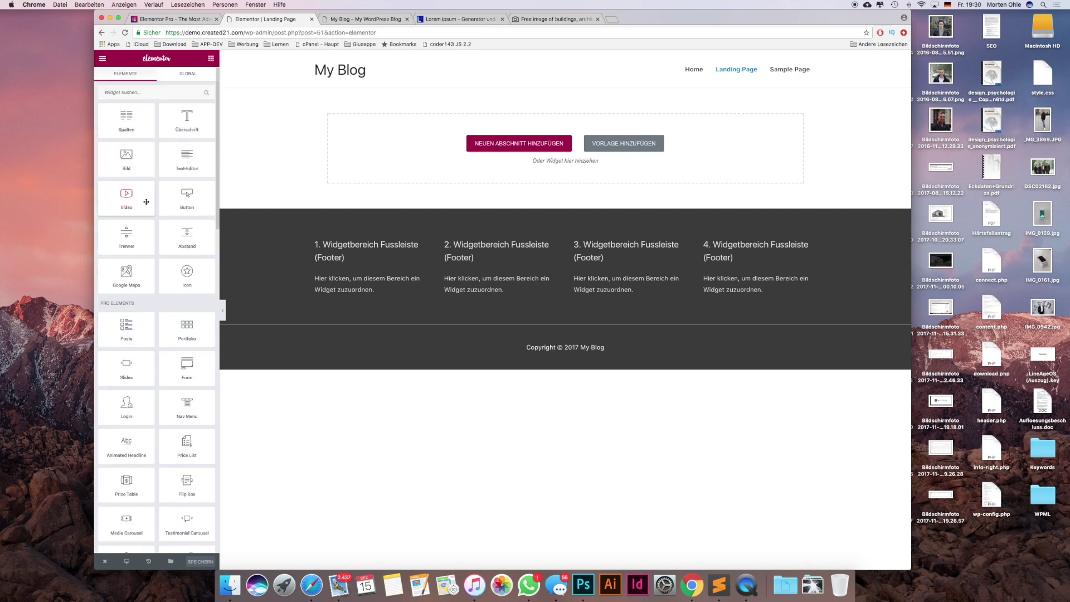
left_click_drag(186, 120, 540, 158)
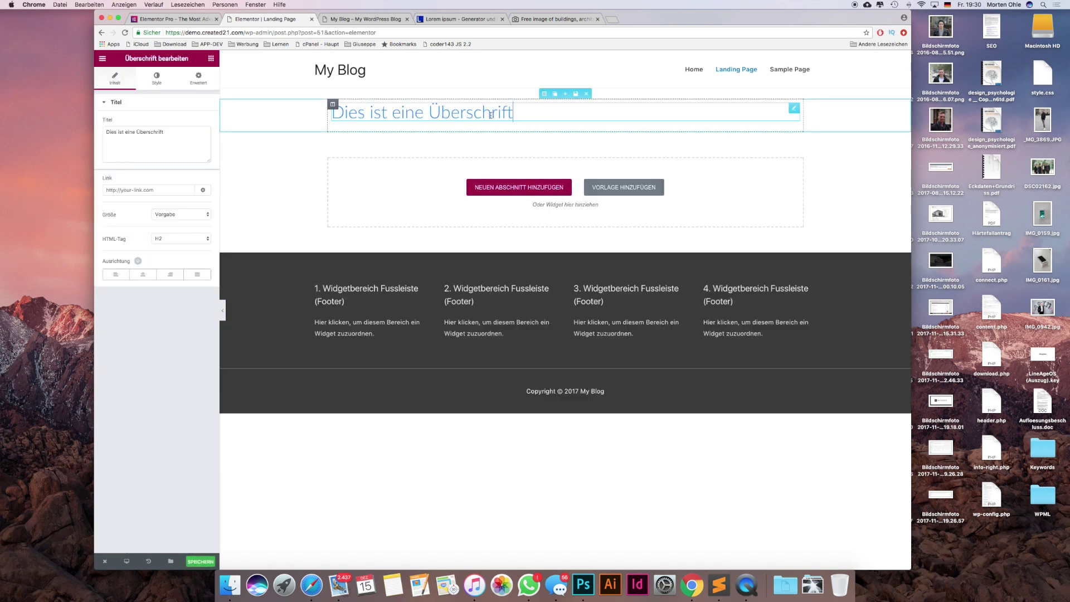
left_click_drag(513, 112, 281, 115)
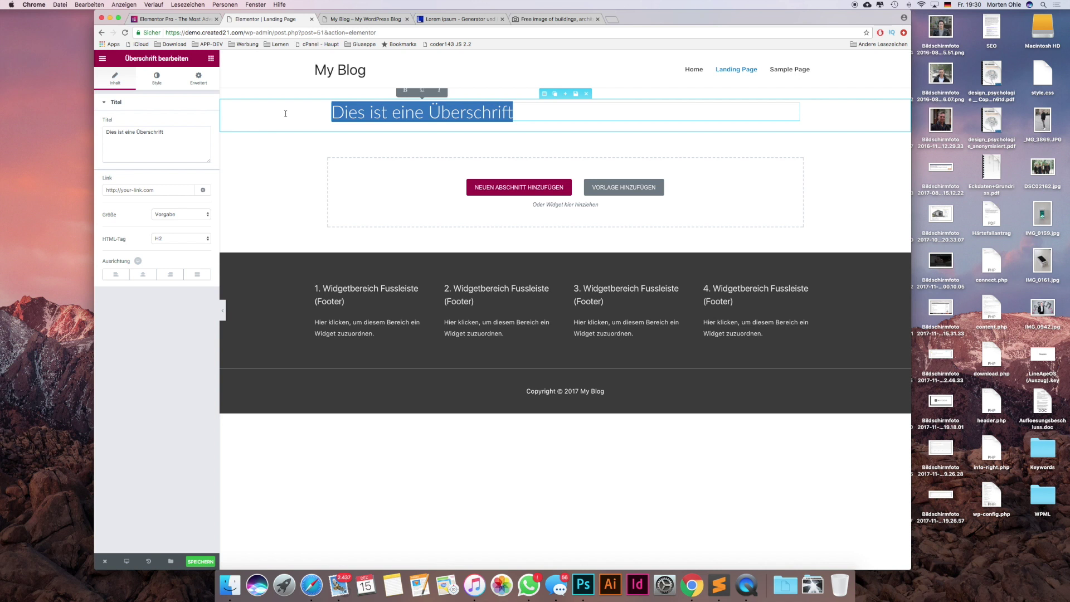
type("Wir")
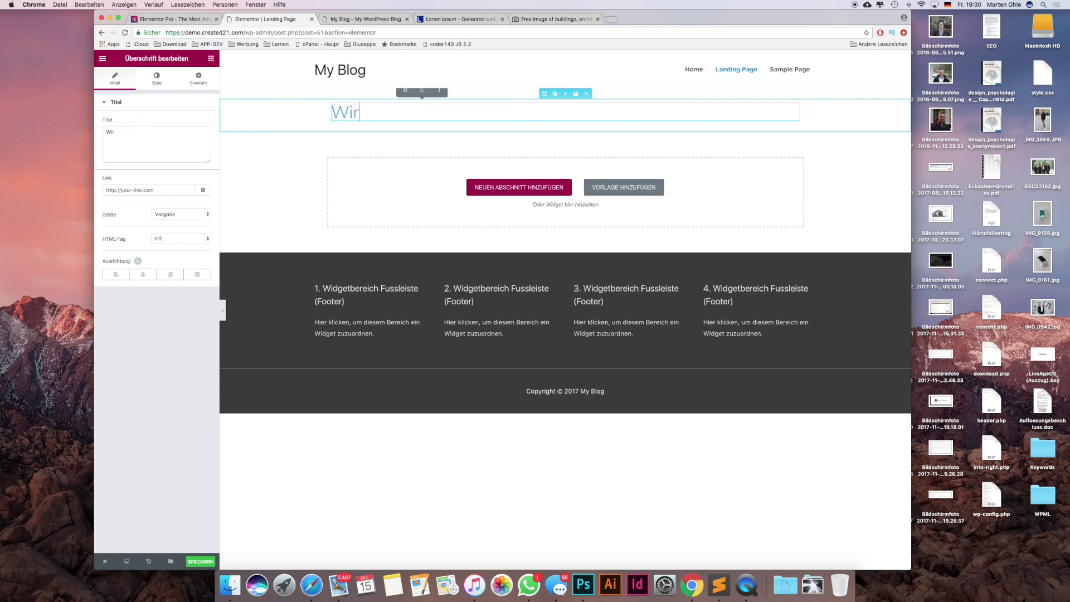
type(" bieten tollen Service.")
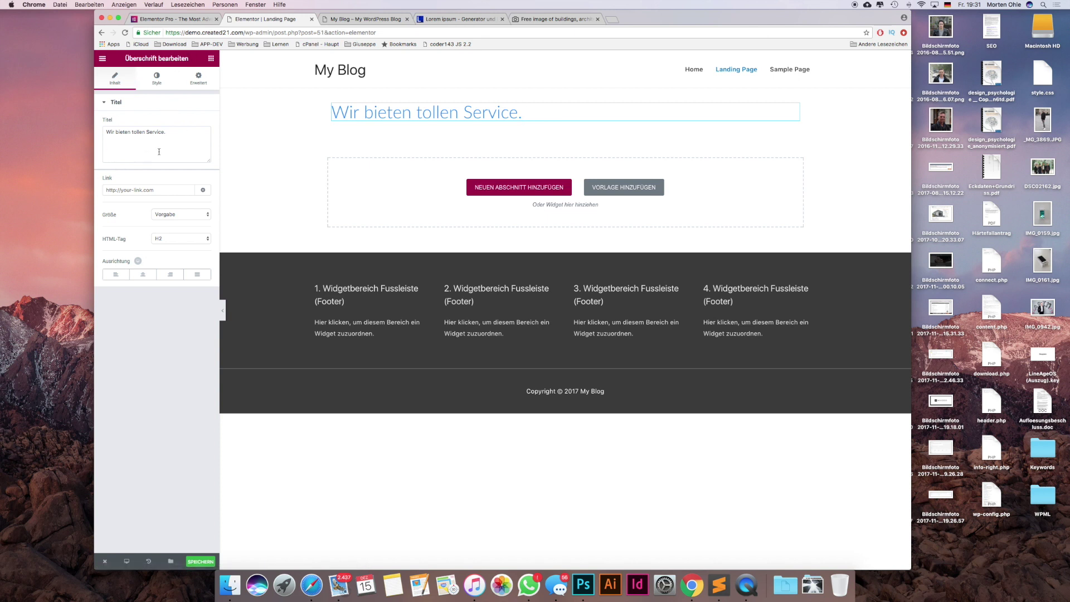
type("ssss")
key("BackSpace")
key("BackSpace")
Try the sizes Schmal, XL, Riesig and Groß on the heading
left_click(187, 214)
left_click(185, 219)
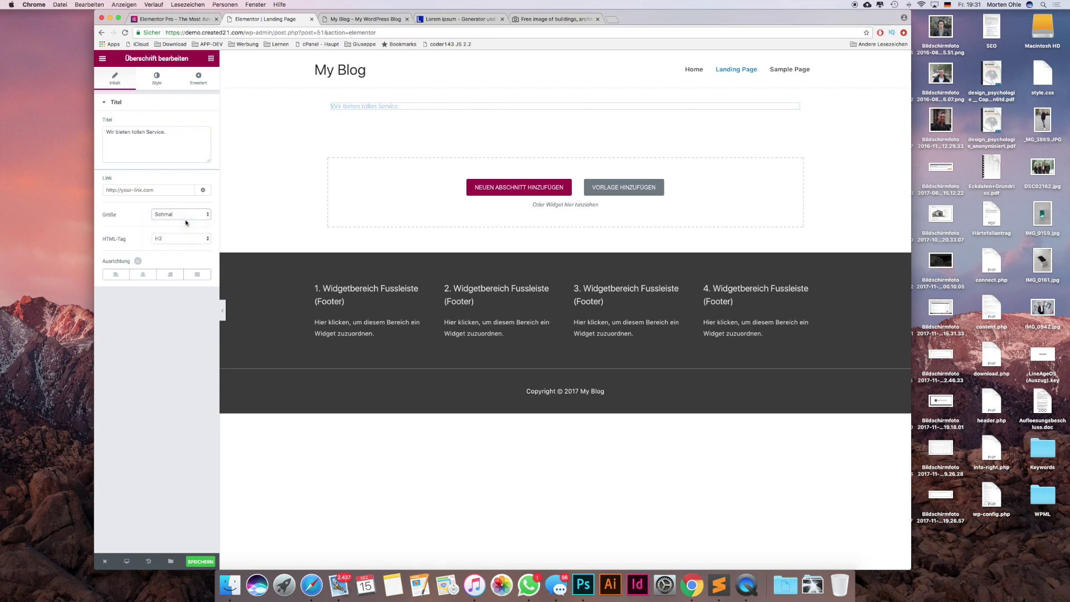
left_click(182, 213)
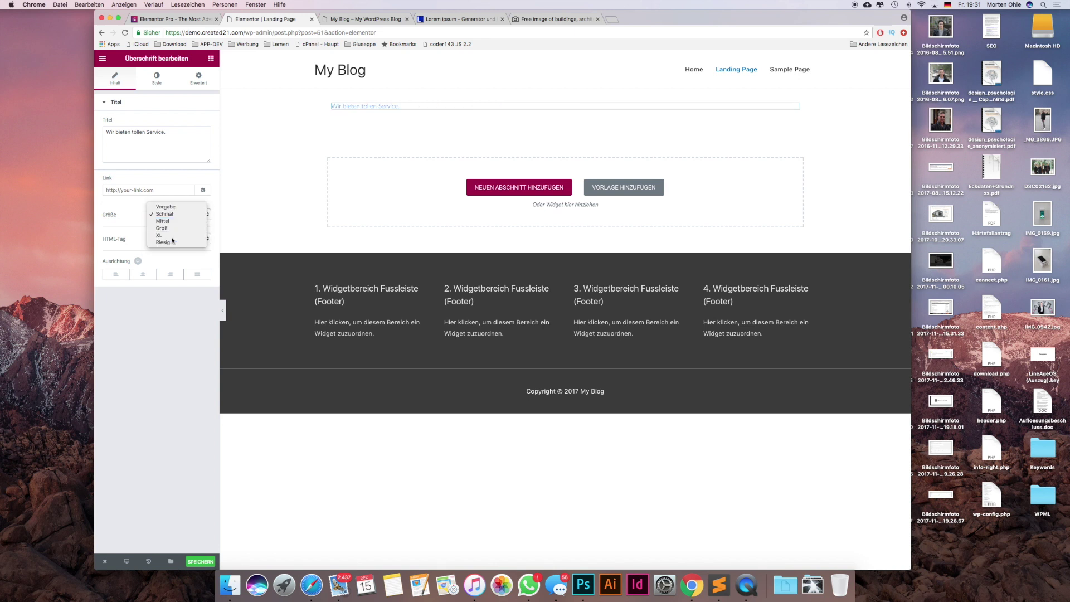
left_click(172, 238)
left_click(183, 217)
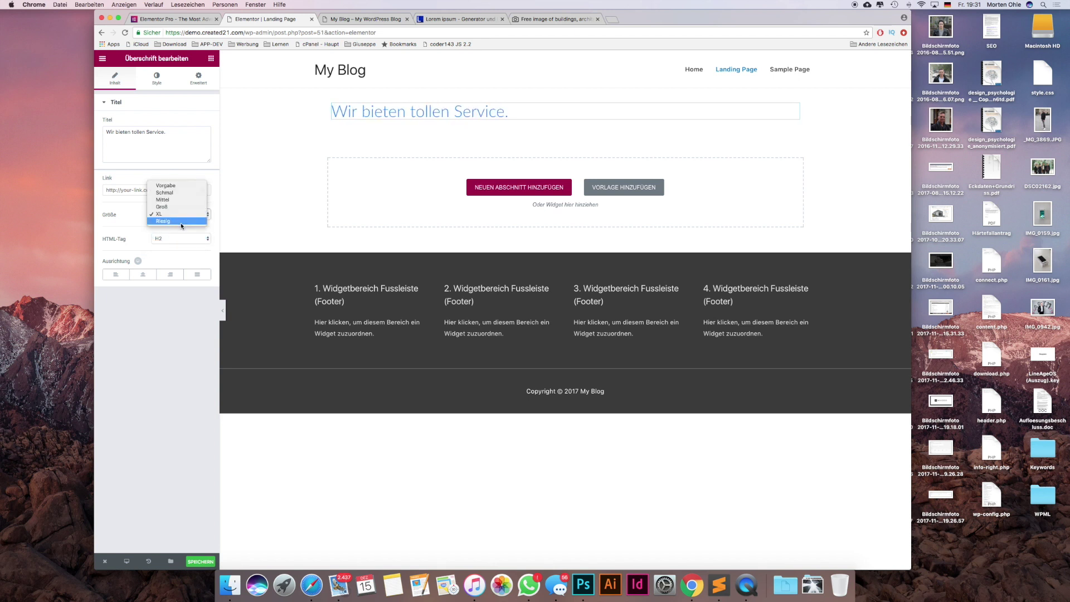
left_click(183, 224)
left_click(184, 215)
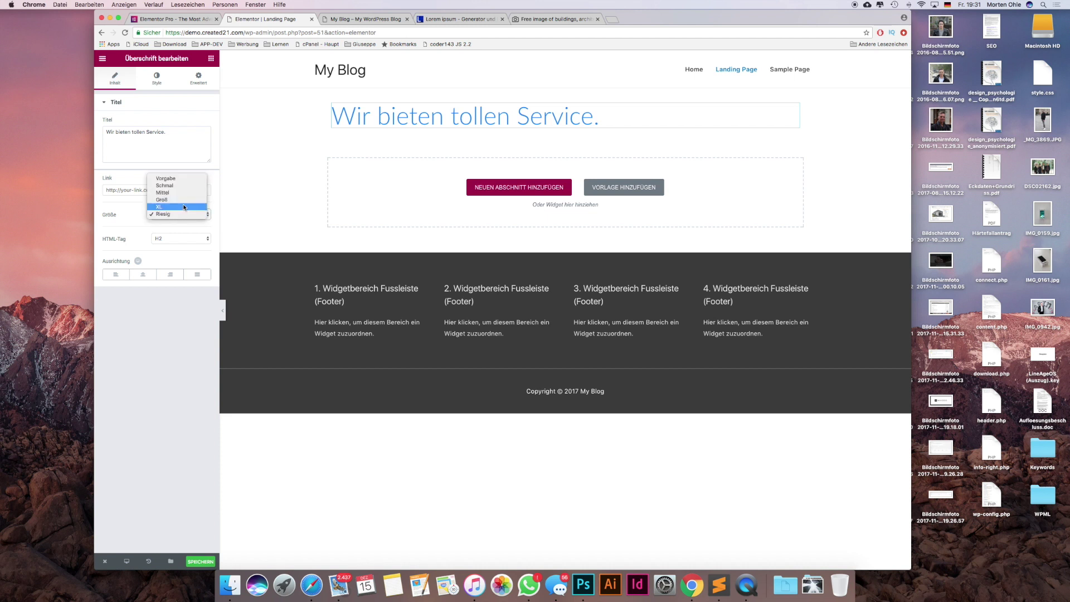
left_click(183, 202)
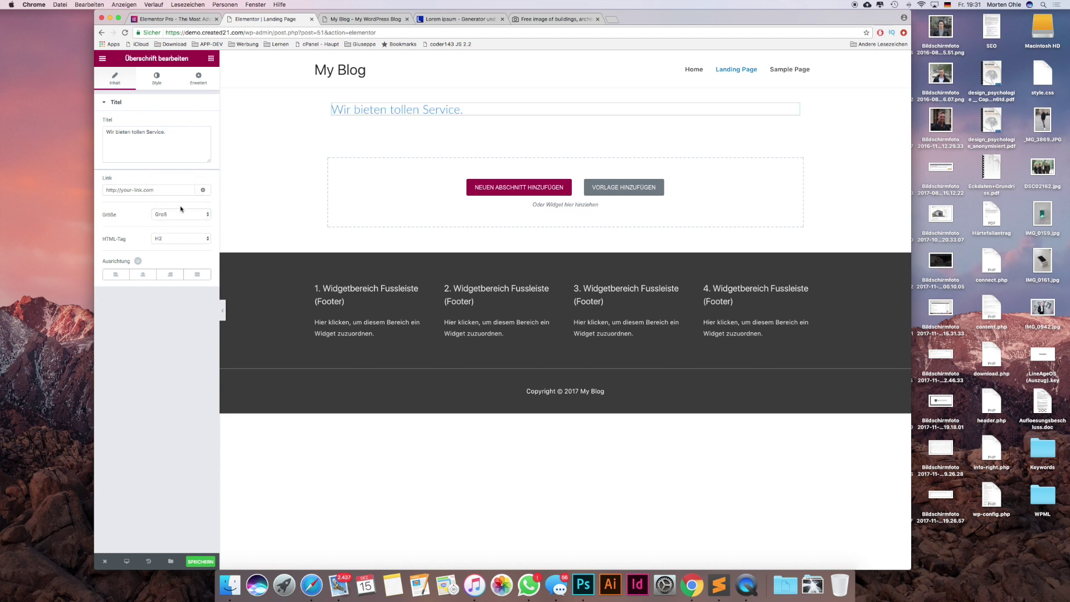
Set the heading's size to XL and its HTML tag to H1, with centered alignment
left_click(179, 214)
left_click(177, 221)
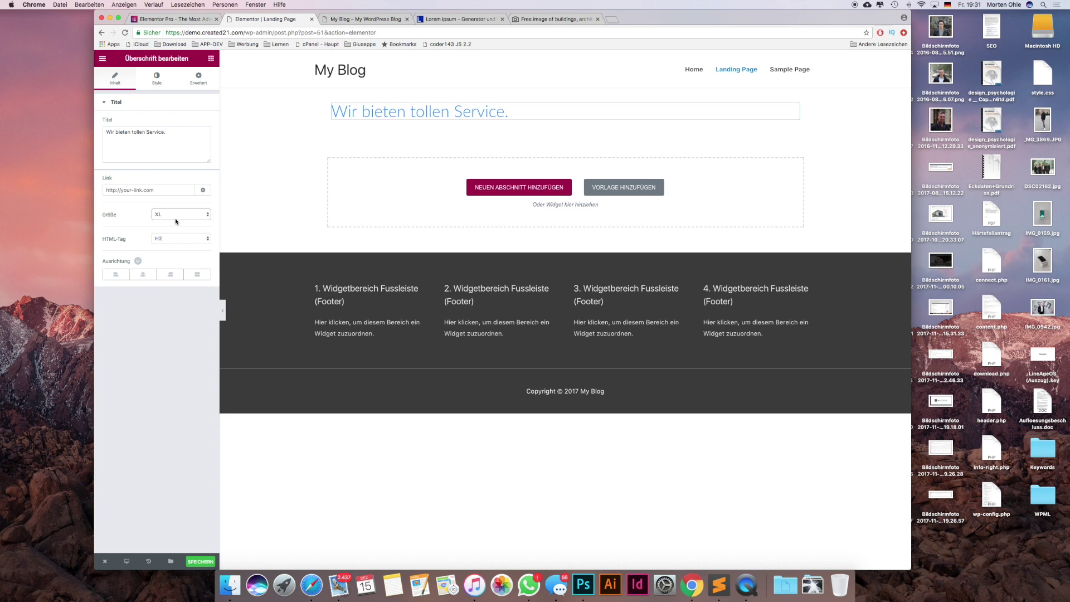
left_click(172, 239)
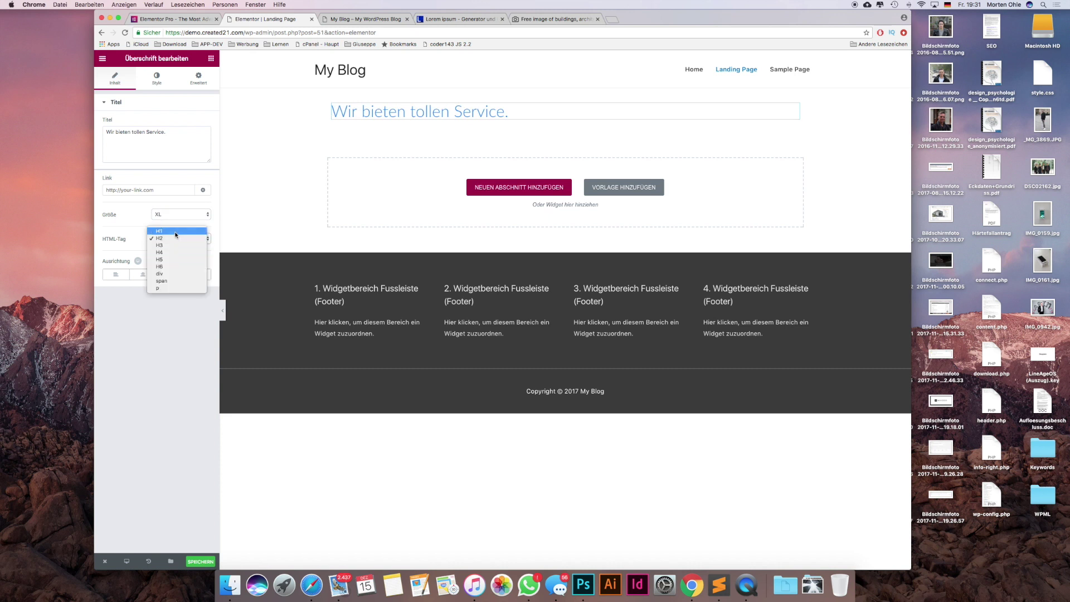
left_click(175, 232)
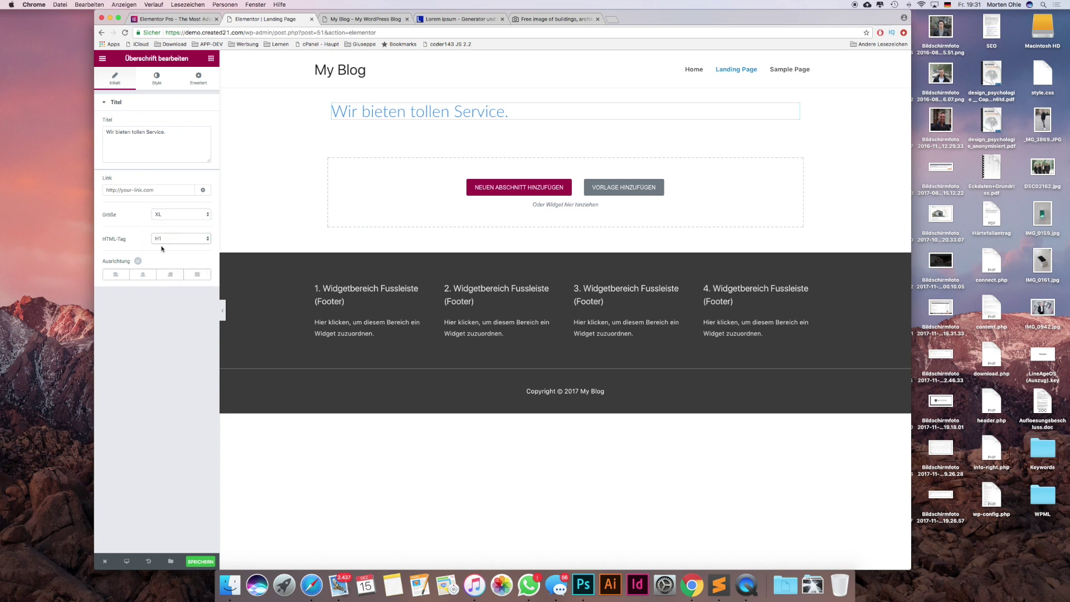
left_click(142, 278)
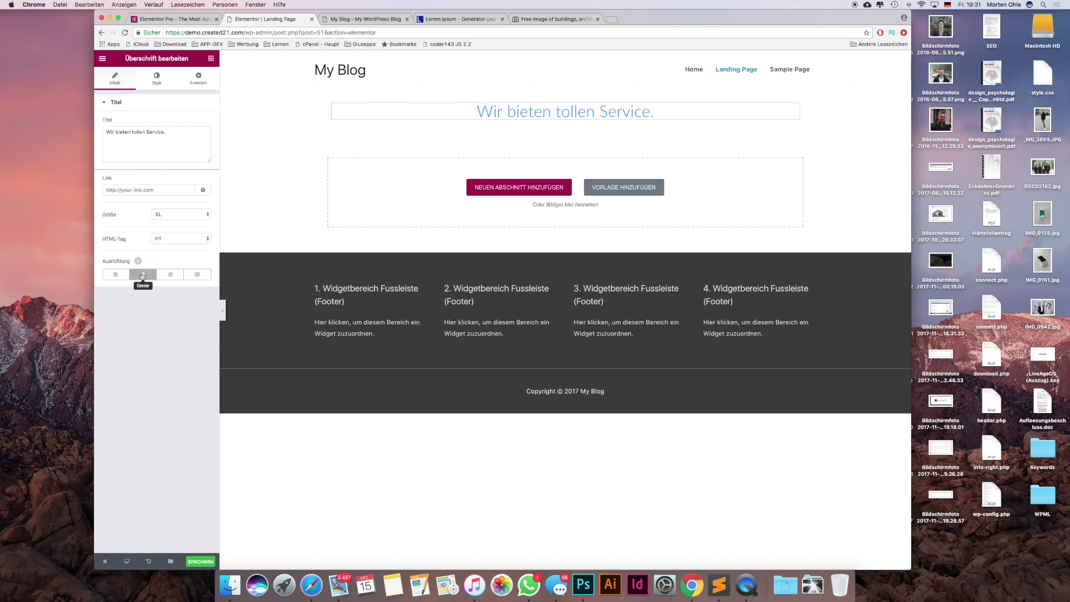
Try #333333, black and white as the heading's text color, and settle on black
left_click(154, 74)
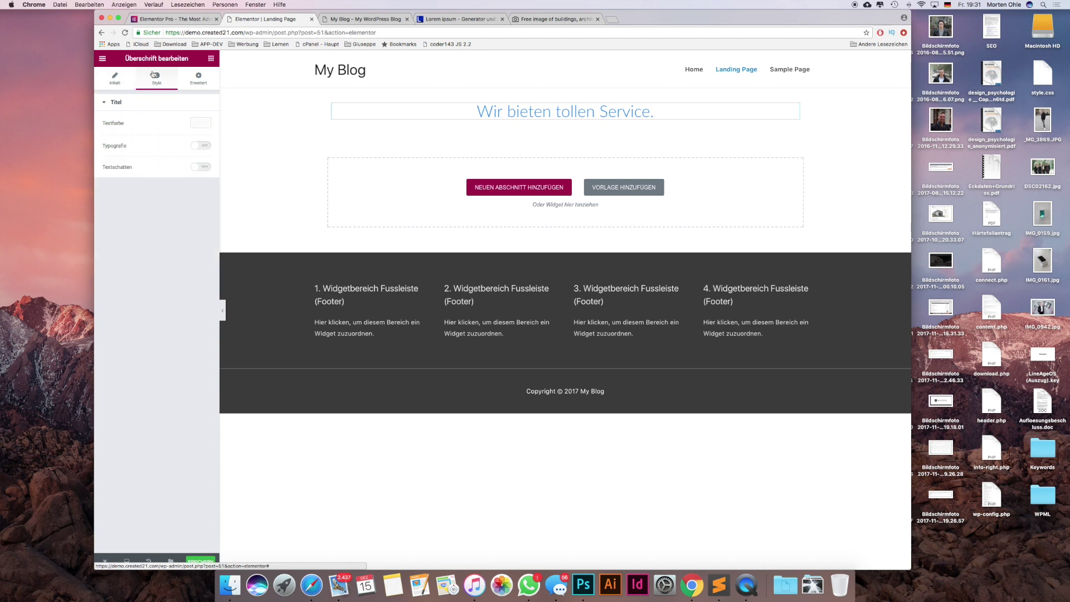
left_click(201, 123)
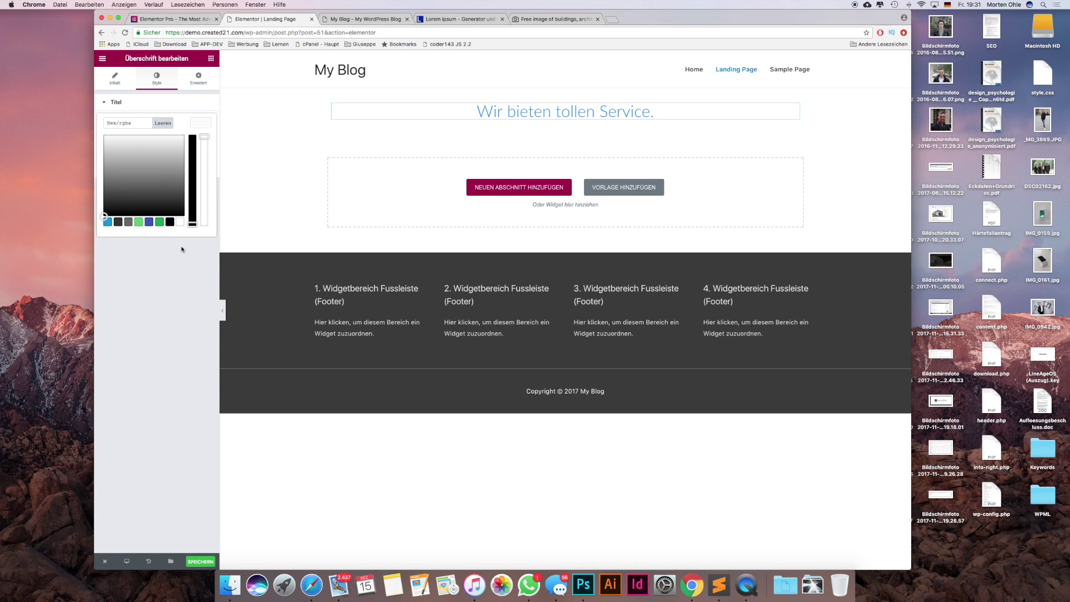
left_click(118, 223)
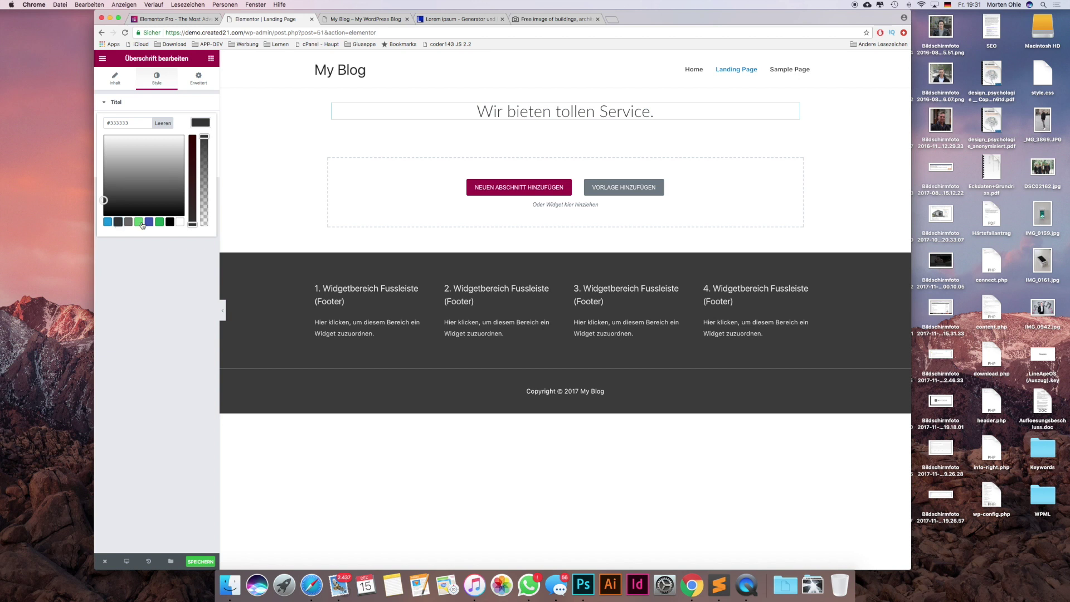
left_click(170, 223)
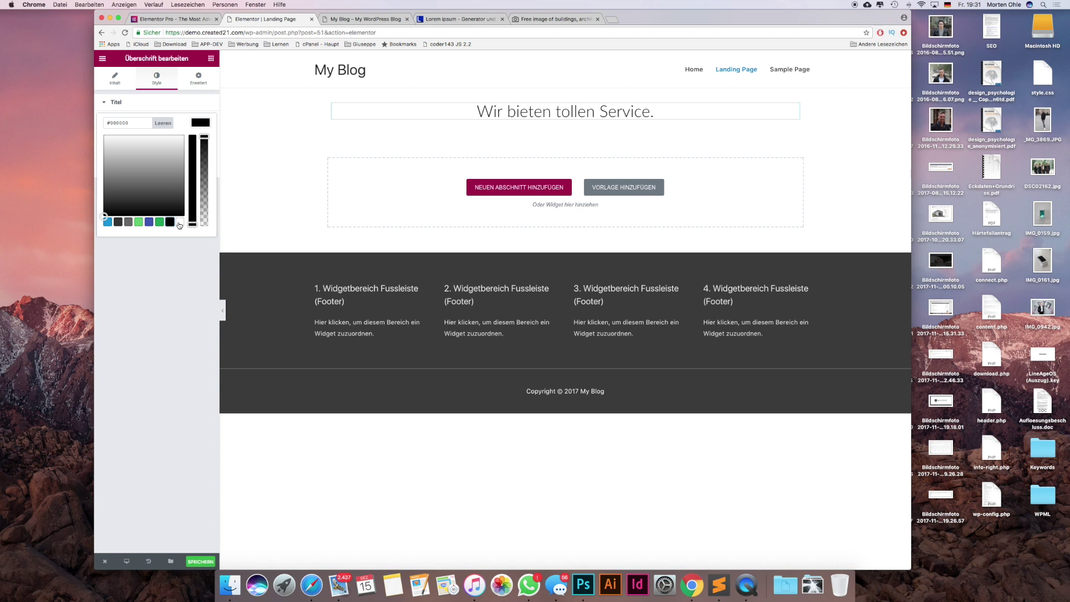
left_click(181, 222)
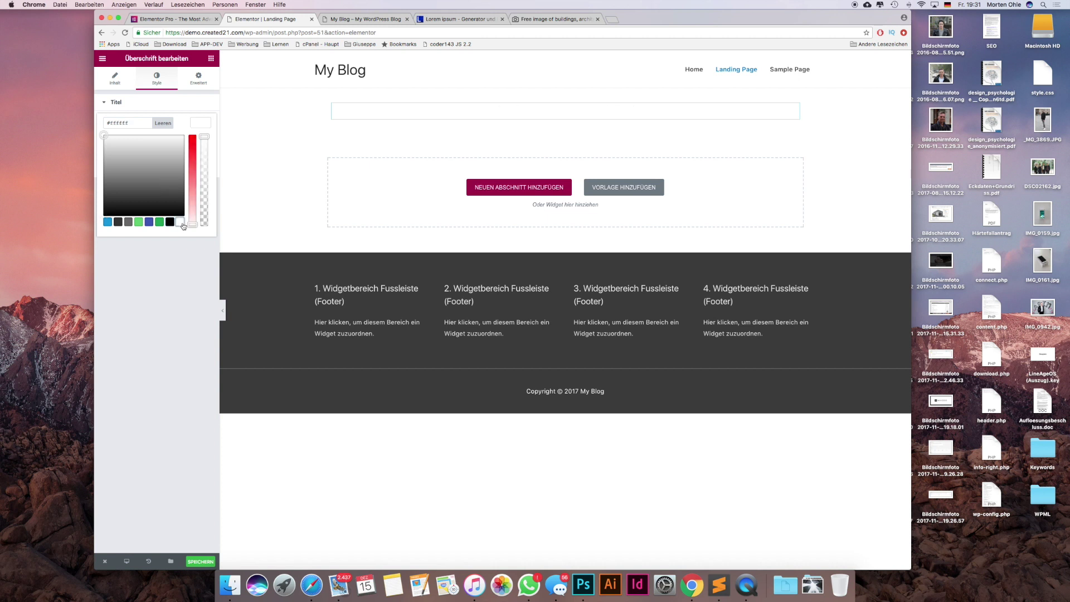
left_click(175, 75)
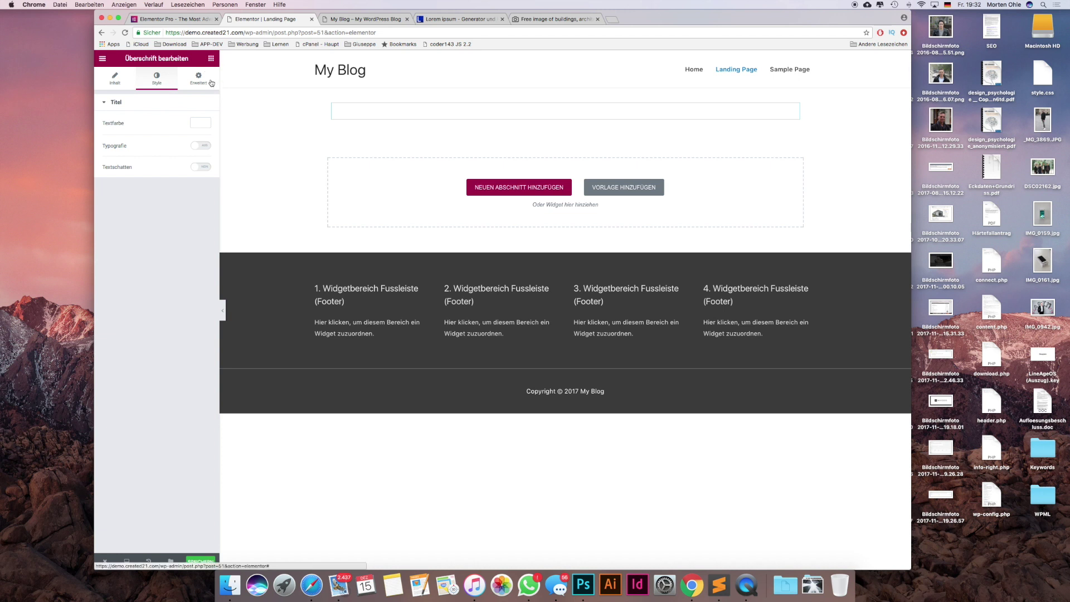
left_click(199, 123)
left_click(170, 223)
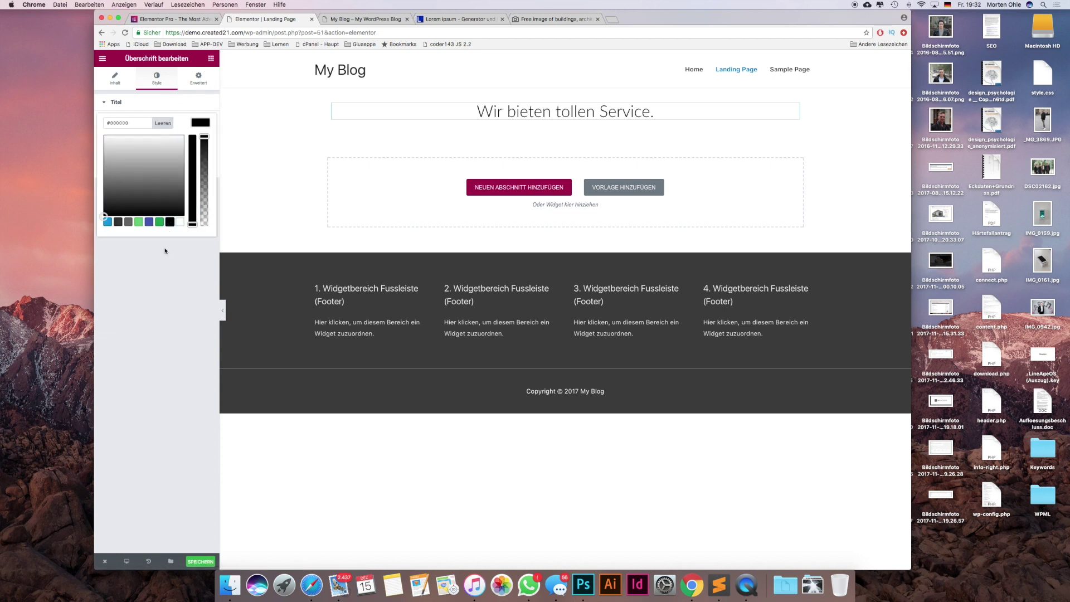
left_click(162, 245)
Enable custom typography for the heading and set its font size to 46
left_click(201, 146)
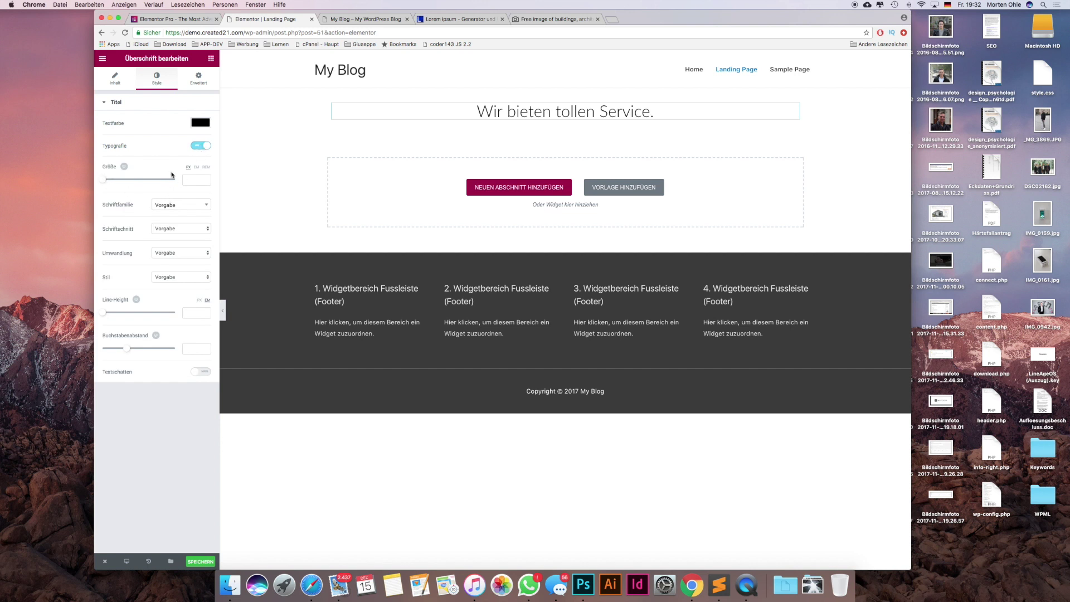
mouse_move(103, 179)
left_mouse_down()
mouse_move(169, 184)
mouse_move(120, 185)
left_mouse_up()
Try the Alef font family on the heading, and return the font family to Vorgabe
left_click(179, 205)
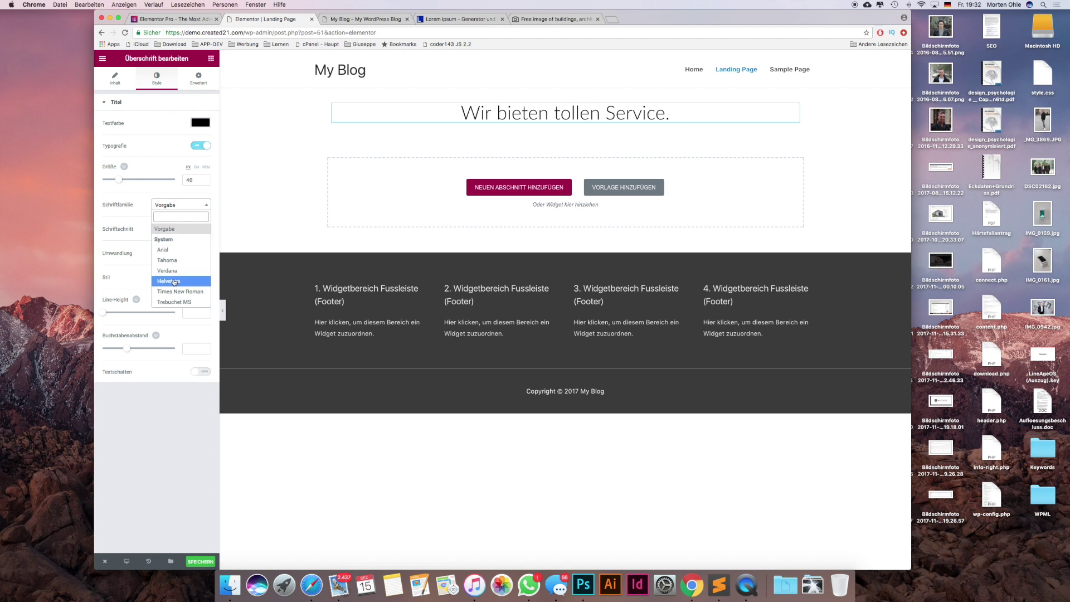
scroll(174, 291, "down", 1)
scroll(174, 291, "down", 5)
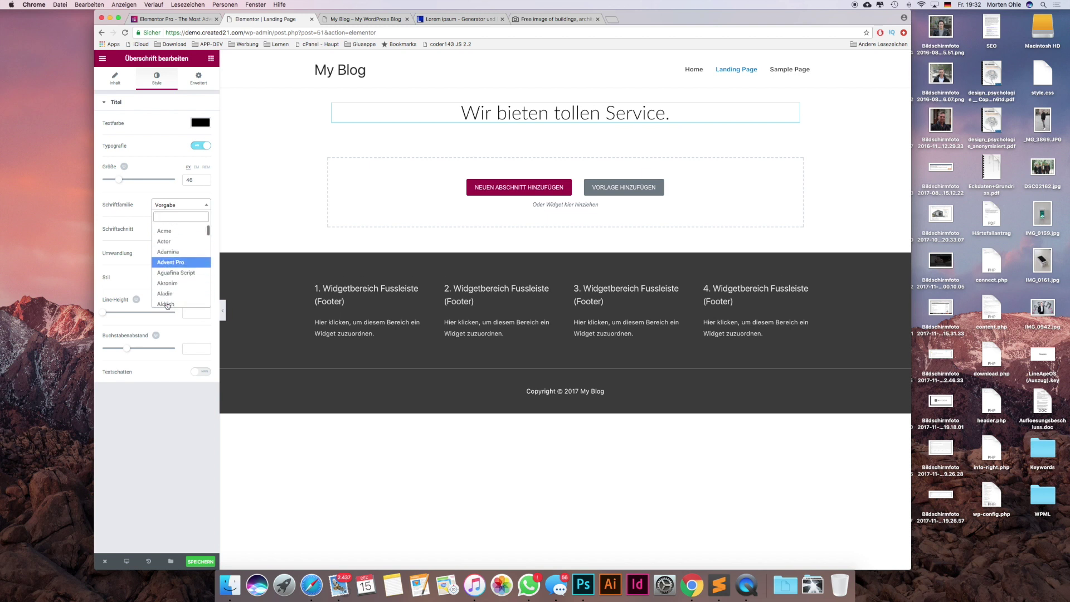
scroll(176, 270, "down", 2)
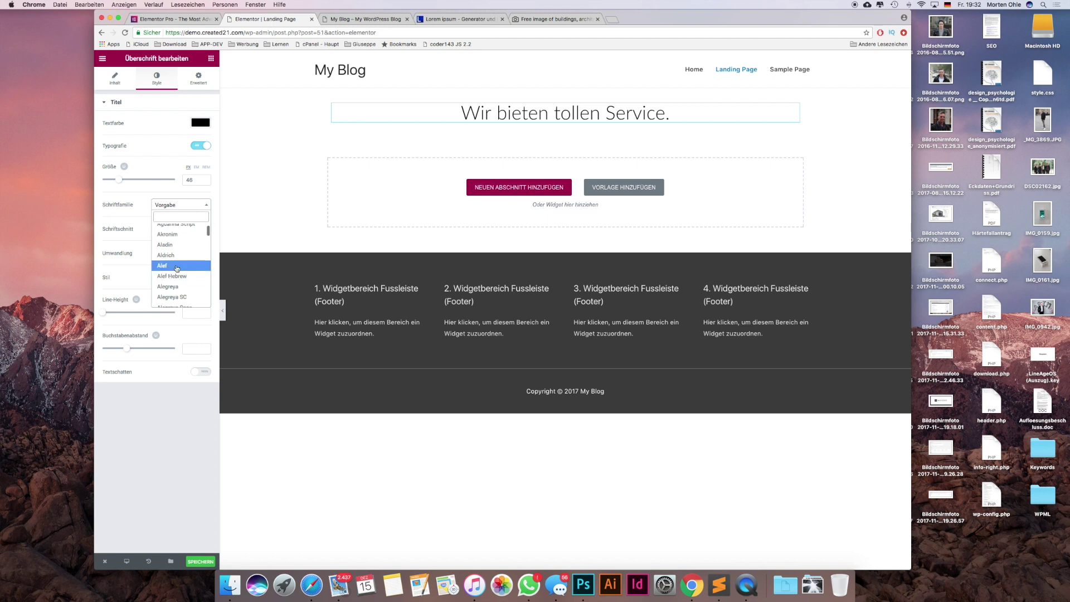
left_click(175, 267)
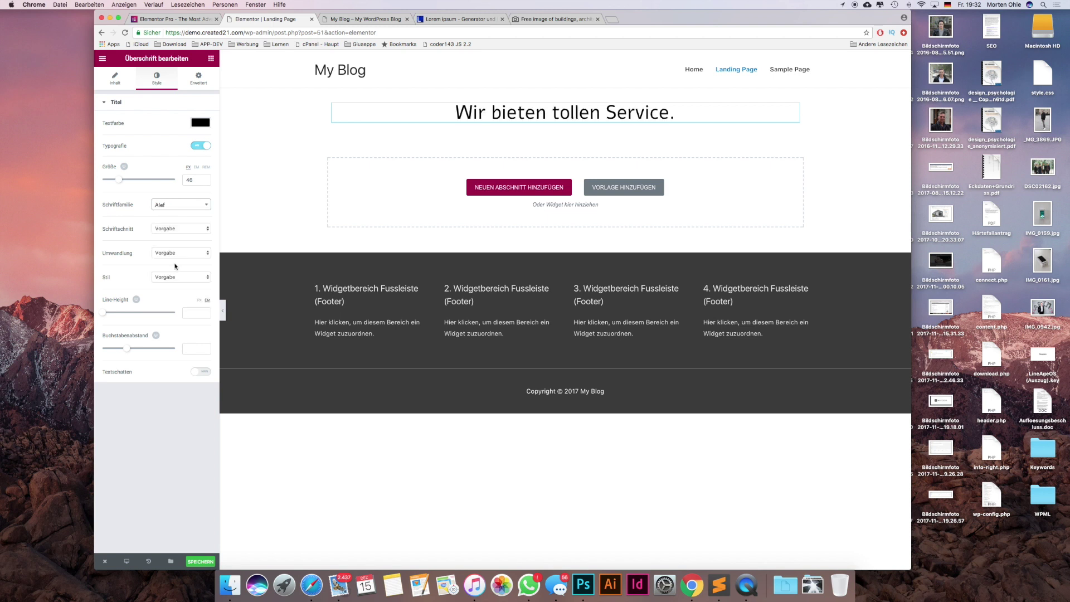
left_click(194, 205)
scroll(193, 238, "up", 5)
left_click(188, 231)
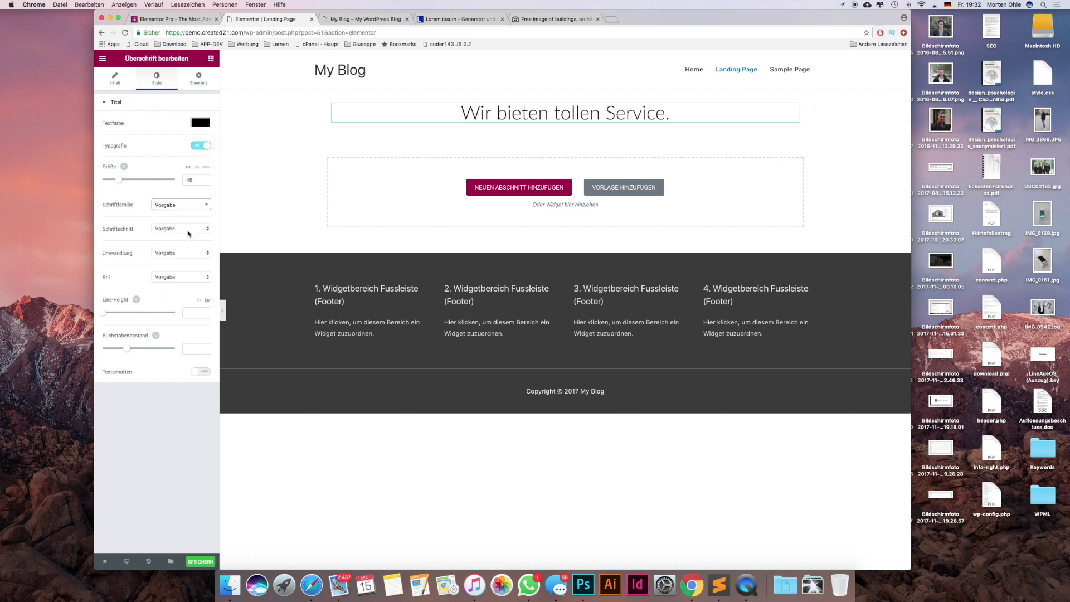
Try font weights 700 and 300 on the heading, and return the weight to Vorgabe
left_click(169, 228)
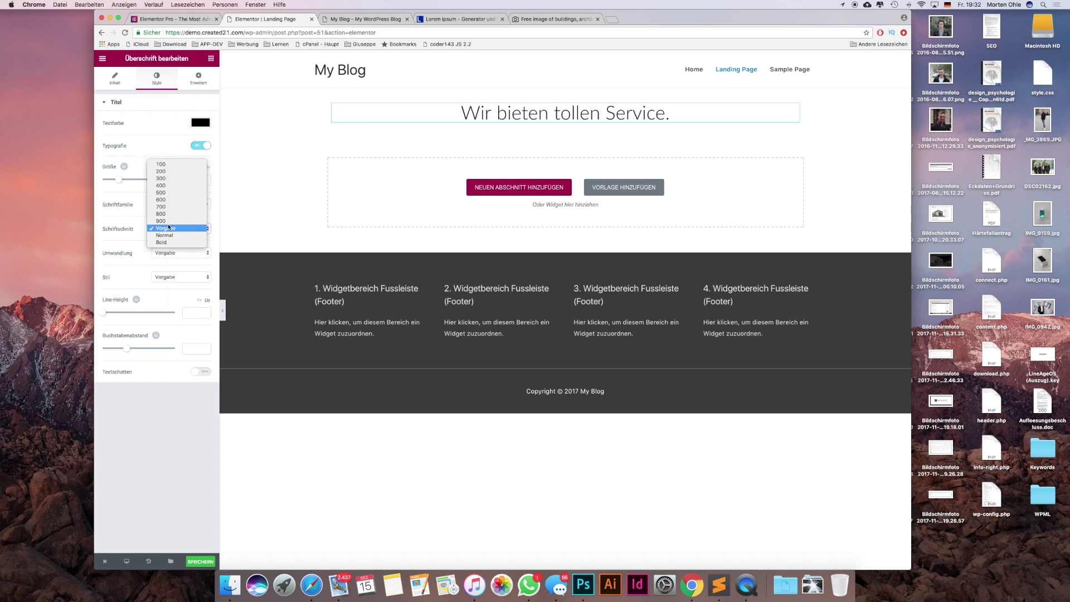
left_click(170, 207)
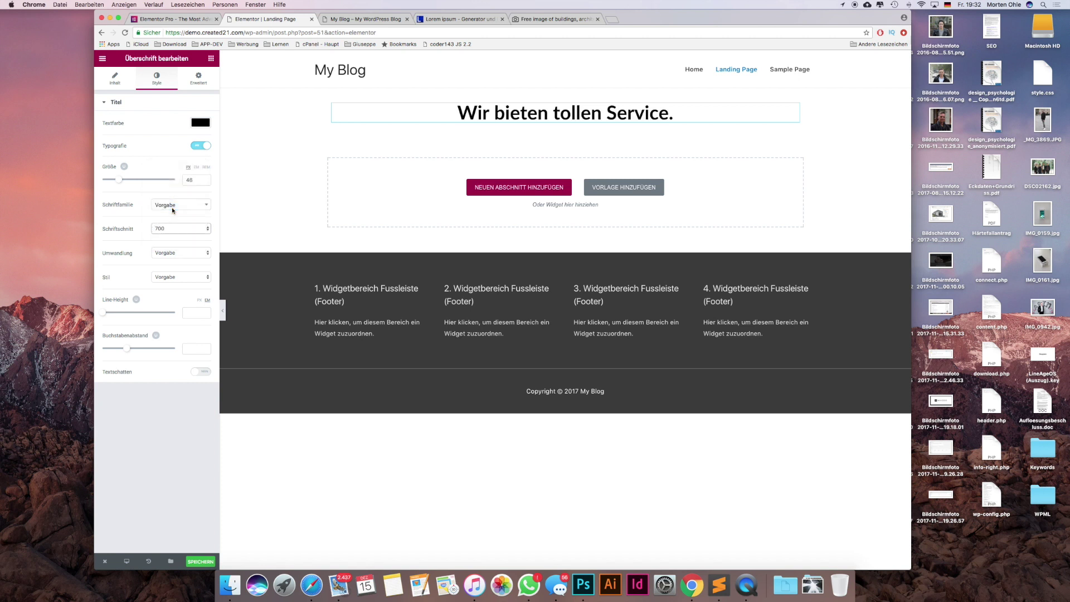
left_click(172, 227)
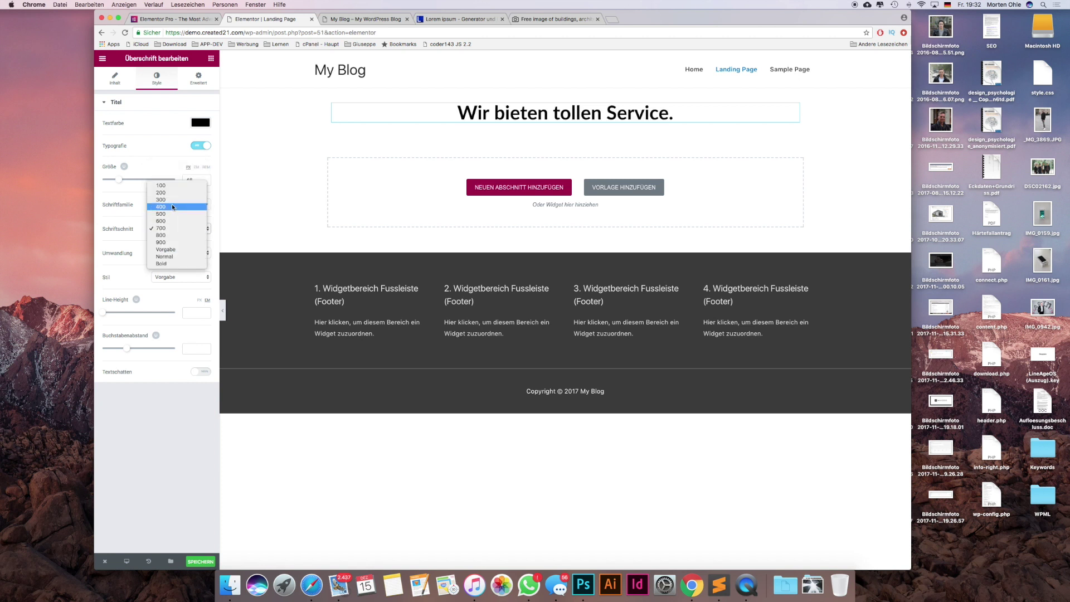
left_click(172, 200)
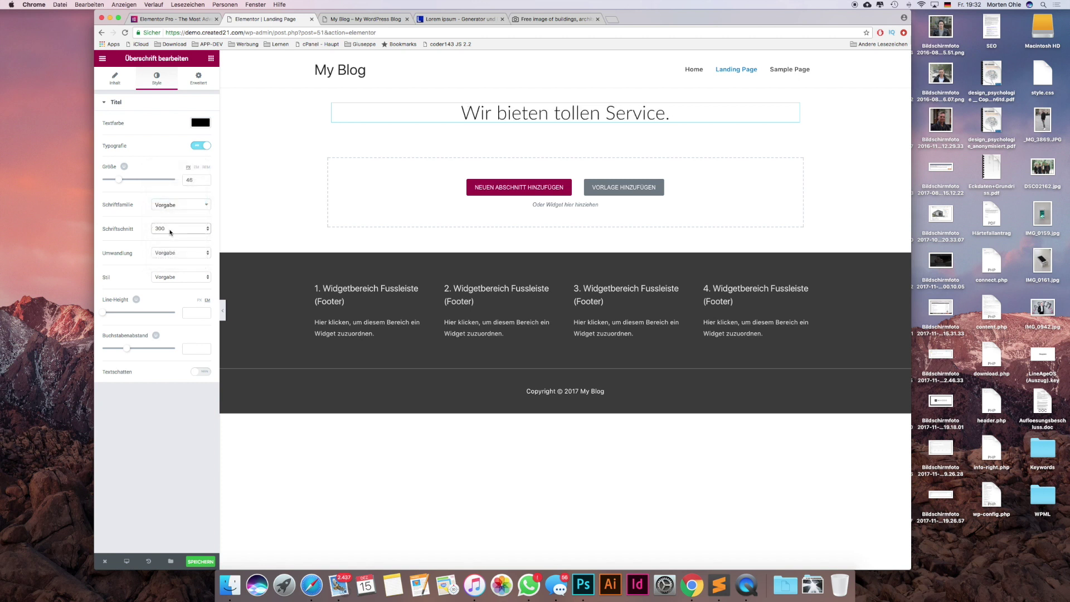
left_click(171, 229)
left_click(167, 277)
Try the Großschreibung text transformation on the heading, and return it to Vorgabe
left_click(176, 255)
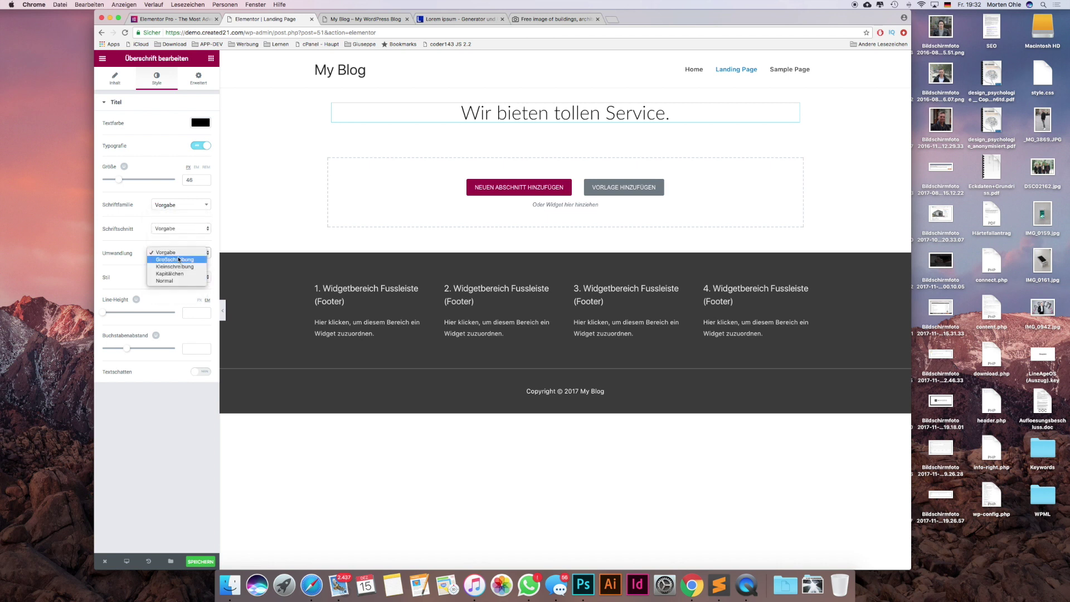
left_click(178, 259)
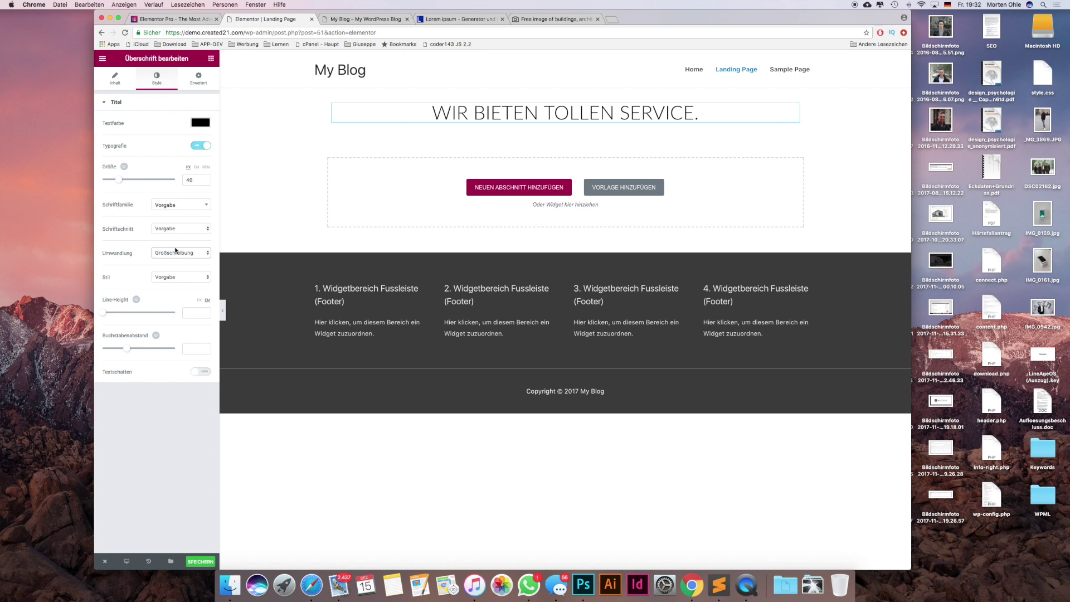
left_click(176, 251)
left_click(177, 245)
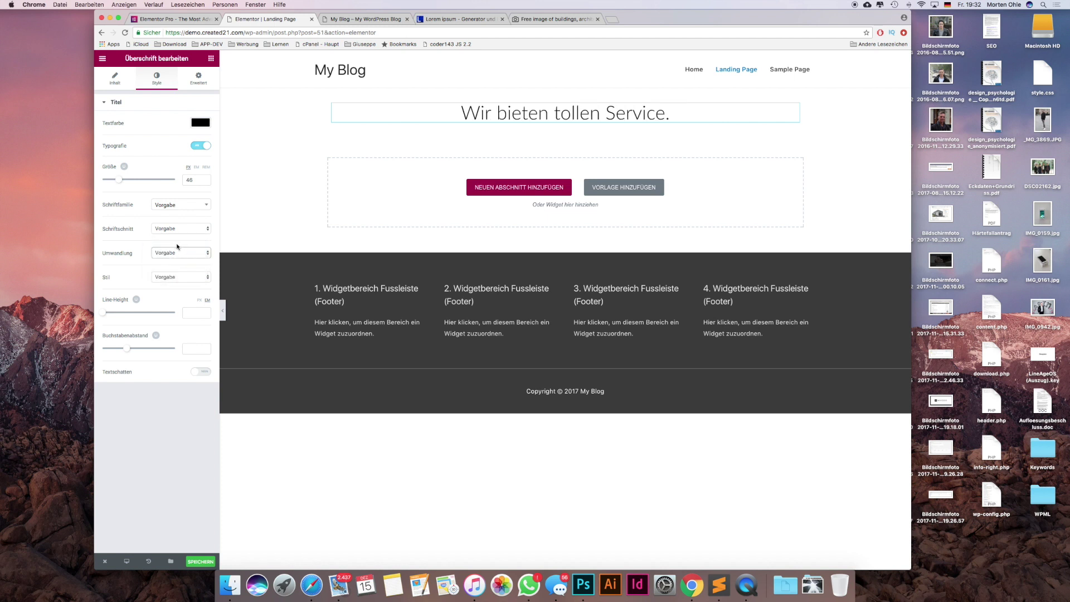
Try the Kursiv style and the text shadow on the heading, and return both to their defaults
left_click(174, 276)
left_click(167, 290)
left_click(176, 276)
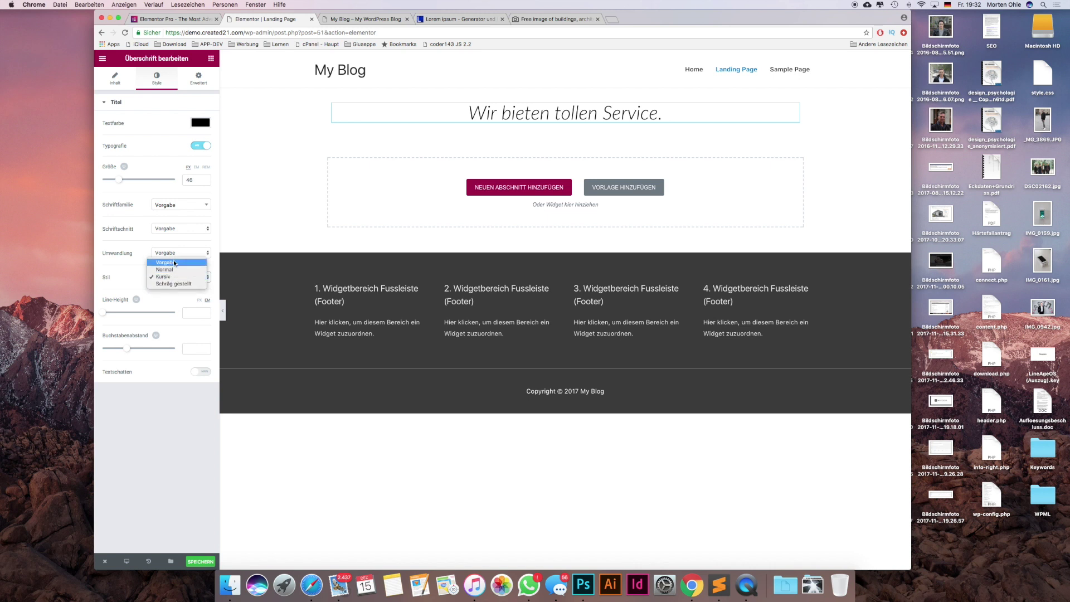
left_click(174, 262)
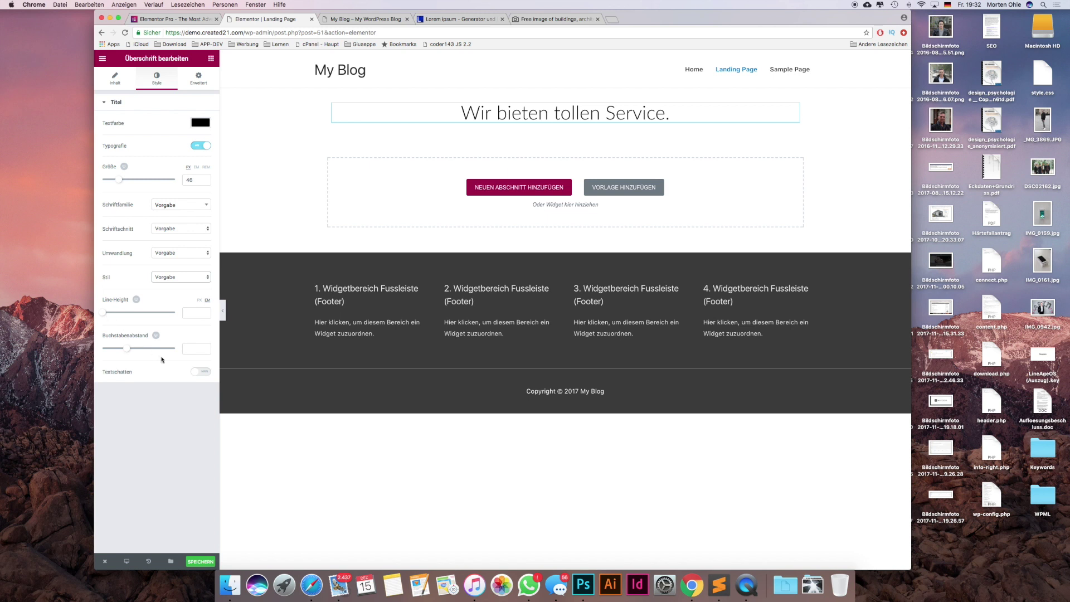
left_click(195, 373)
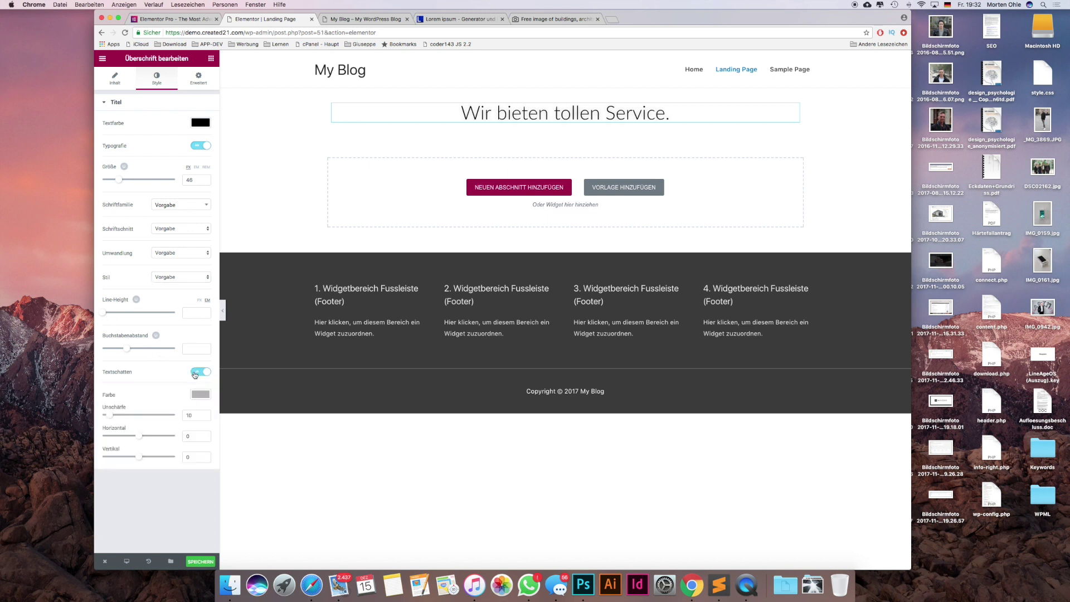
left_click(194, 374)
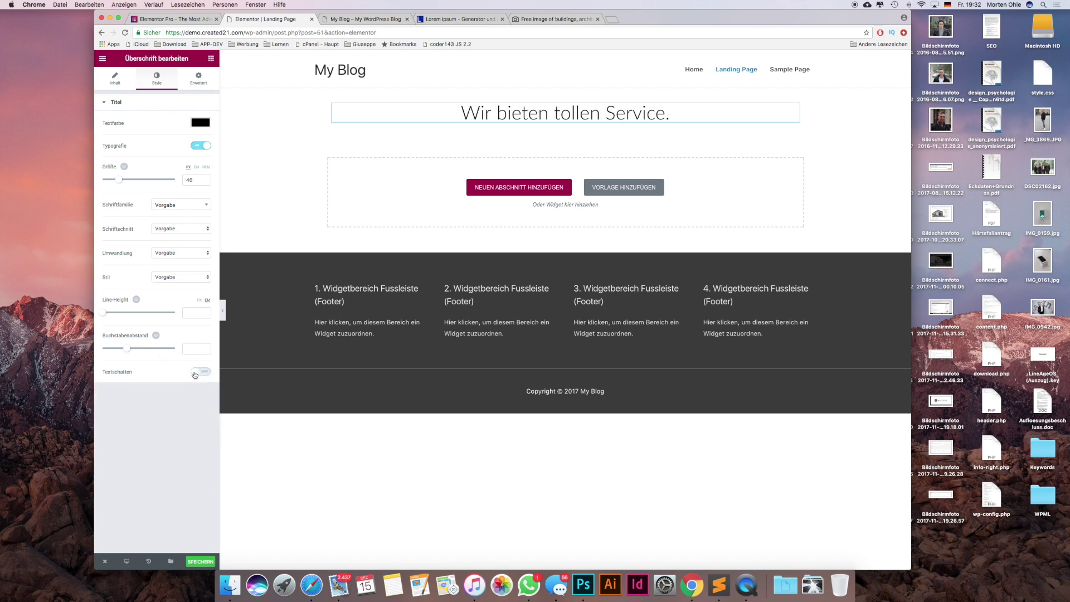
Look through the heading's advanced settings, including Element-Stil, CSS Klassen and Custom CSS
left_click(201, 81)
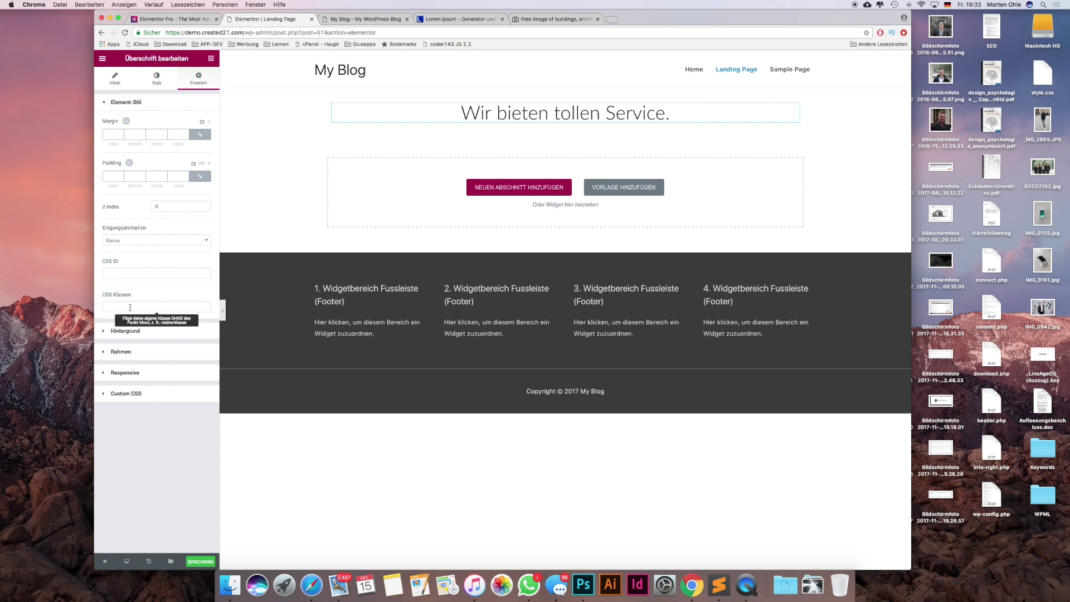
left_click(128, 393)
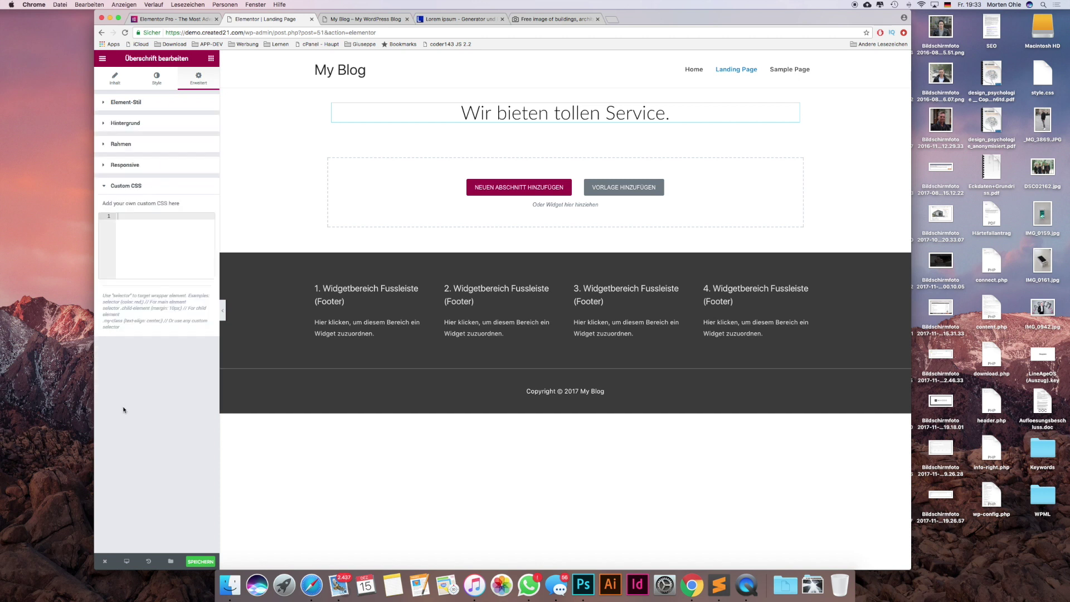
left_click(124, 188)
left_click(130, 112)
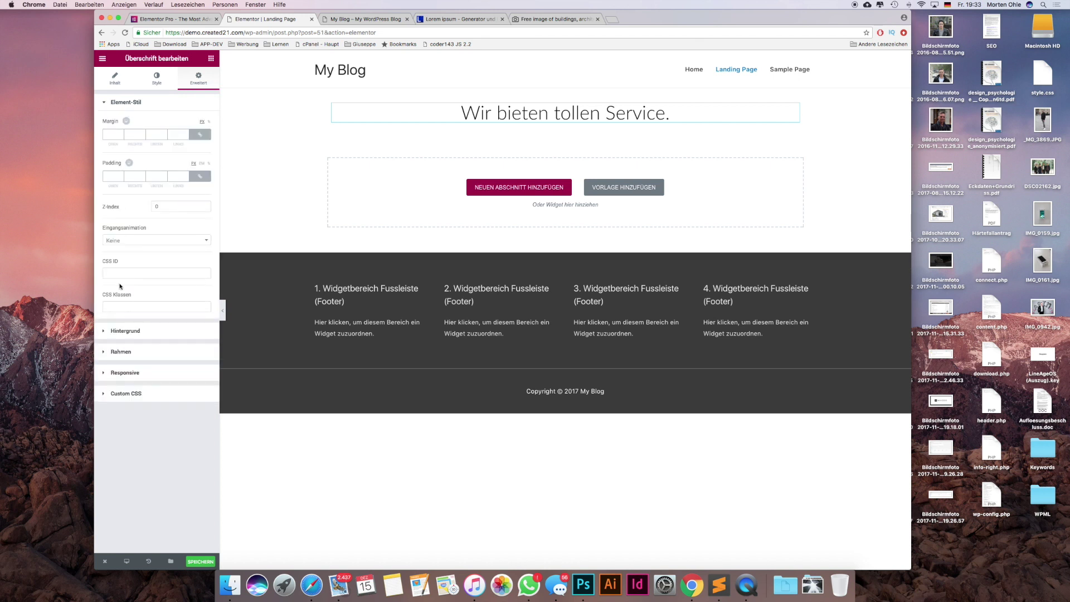
left_click(124, 304)
Add a Text-Editor widget directly below the heading
left_click(212, 60)
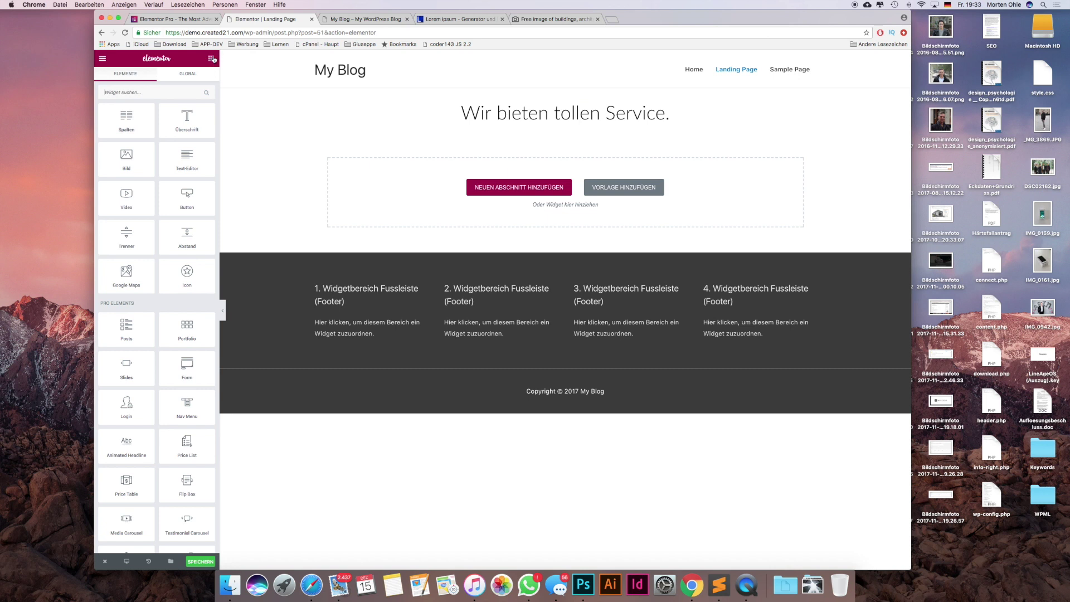
scroll(128, 167, "down", 2)
scroll(125, 112, "up", 2)
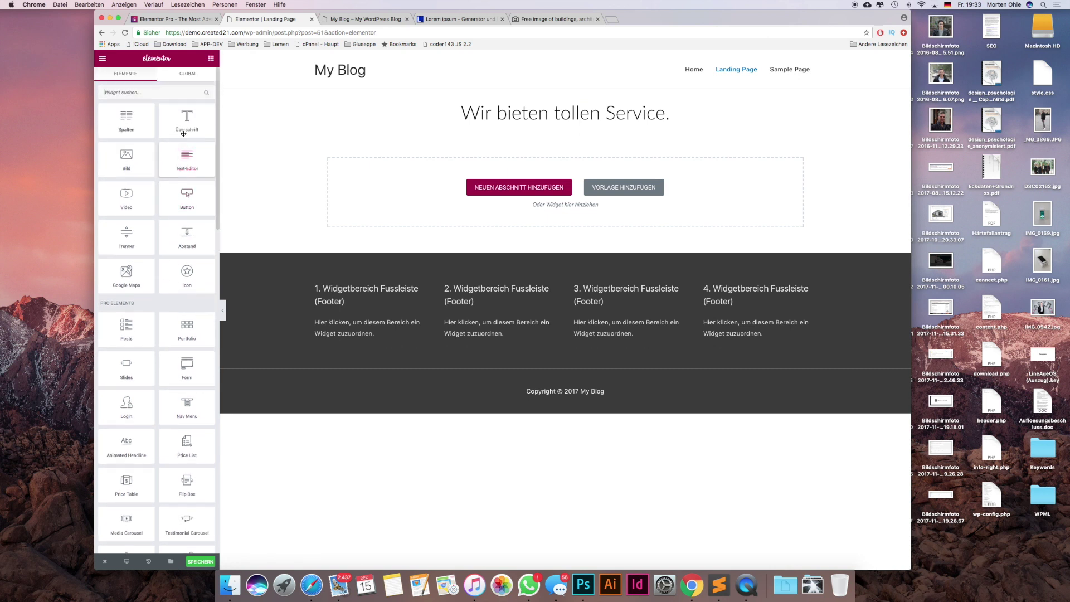
left_click(564, 111)
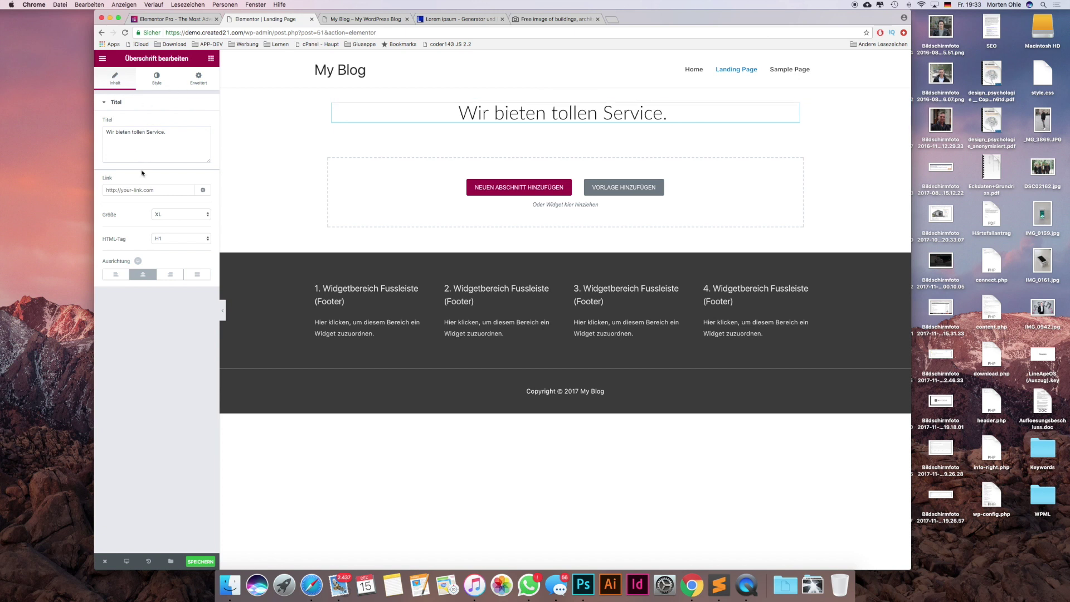
left_click(211, 59)
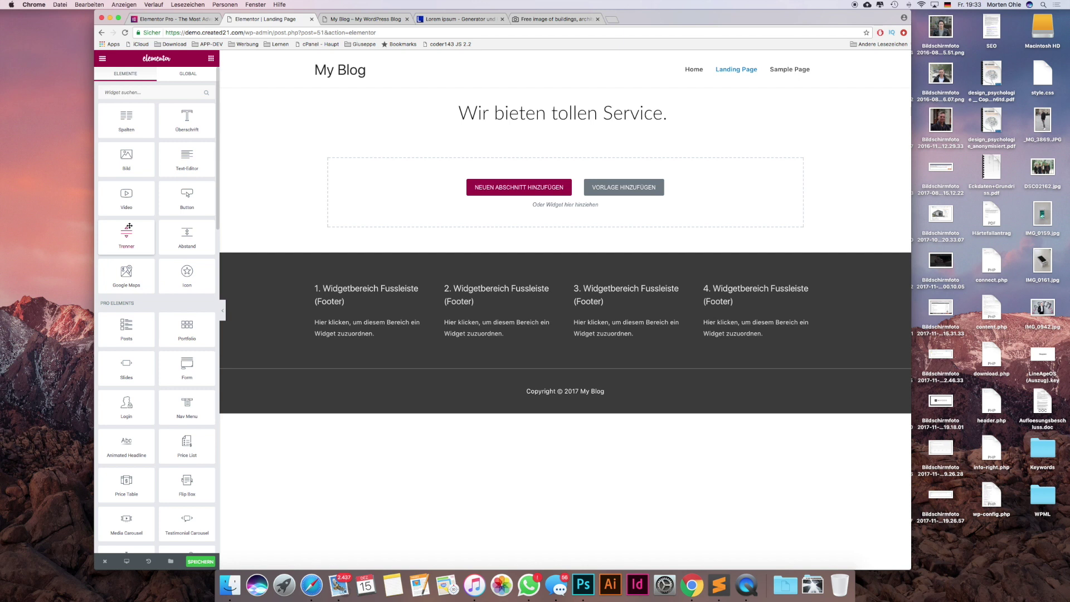
left_click_drag(186, 159, 563, 122)
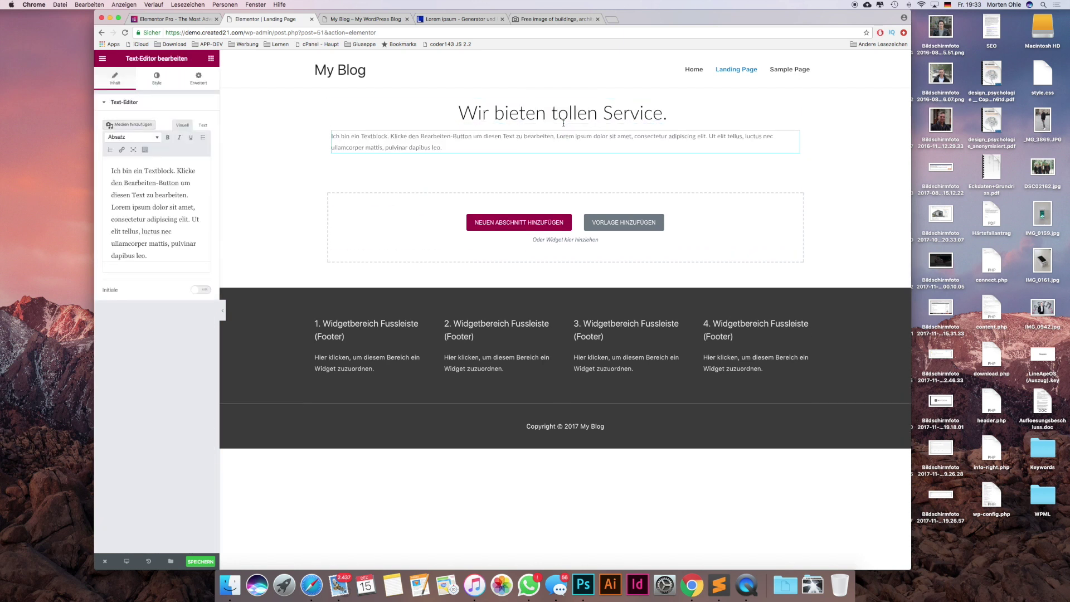
Center the alignment of the placeholder text block below the heading
left_click(485, 149)
left_click_drag(169, 257, 60, 160)
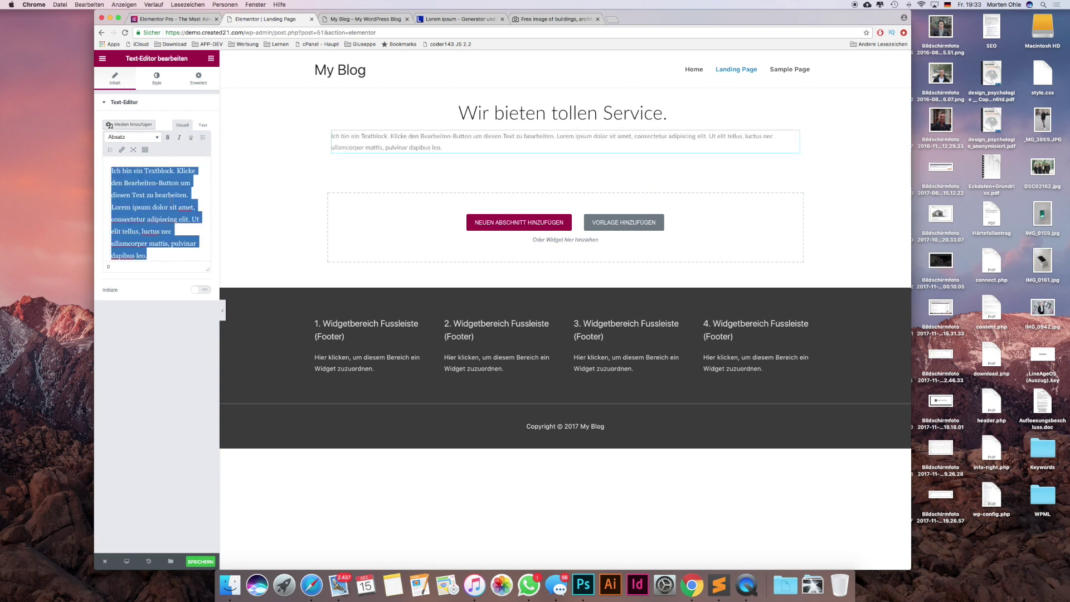
left_click(156, 81)
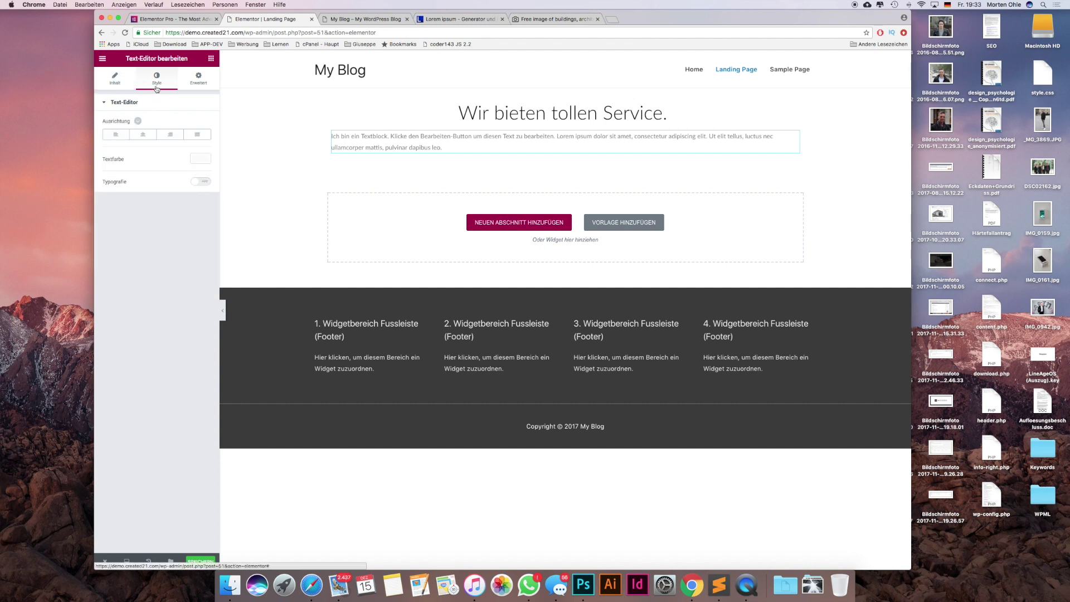
left_click(143, 135)
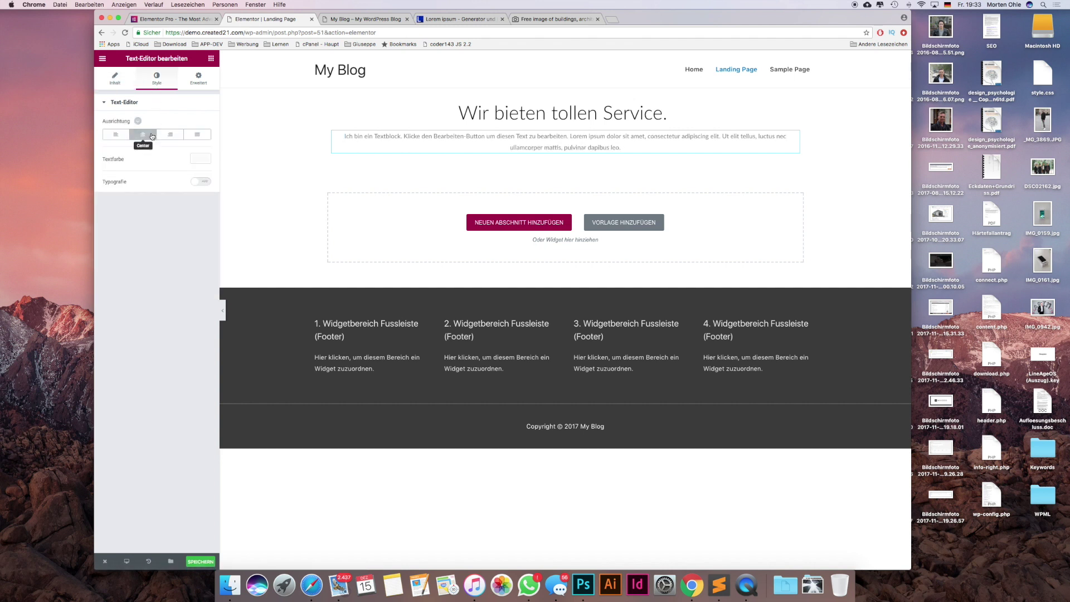
Look through the text block's typography options and advanced settings, leaving custom typography off
left_click(202, 183)
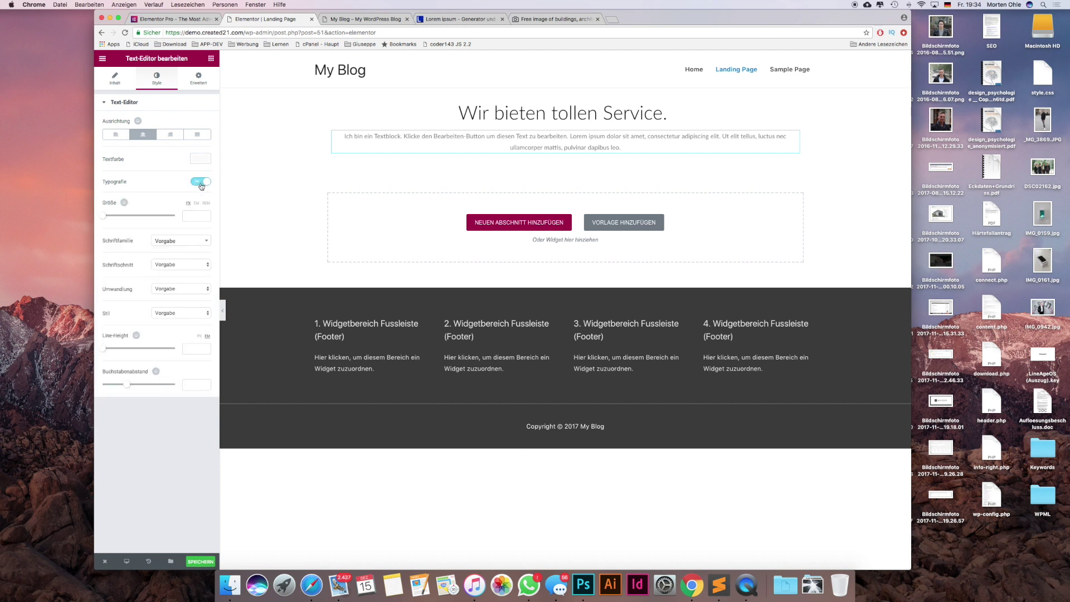
left_click(202, 183)
left_click(201, 183)
left_click(201, 184)
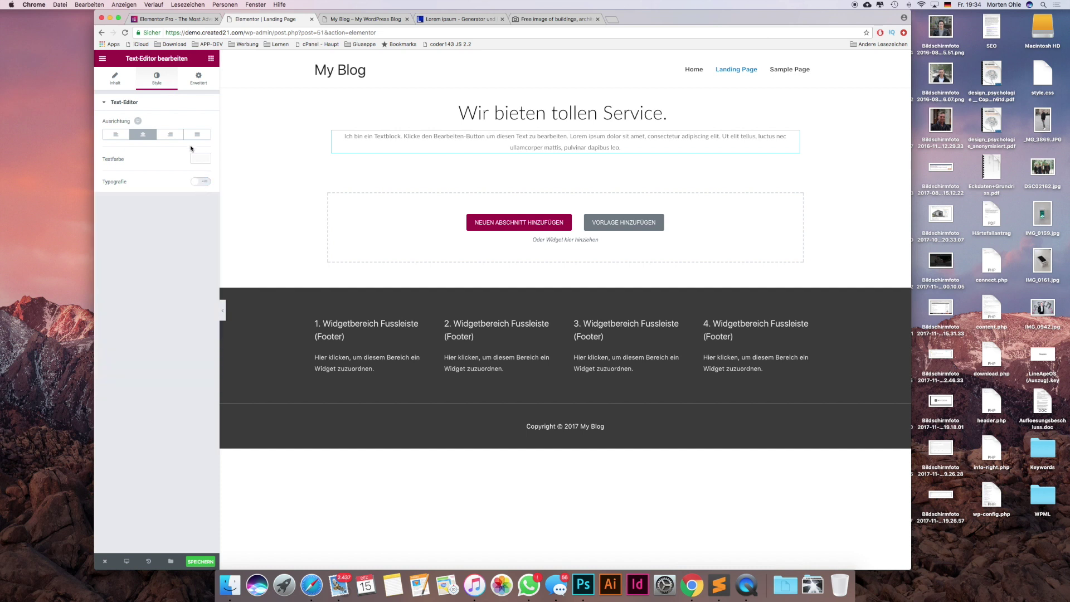
left_click(202, 83)
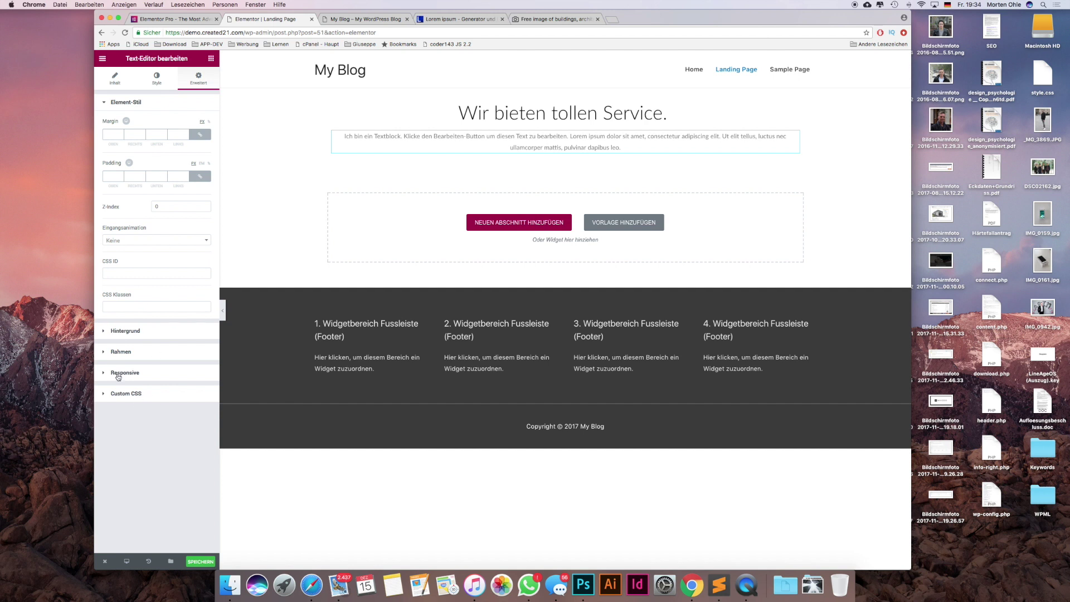
left_click(116, 84)
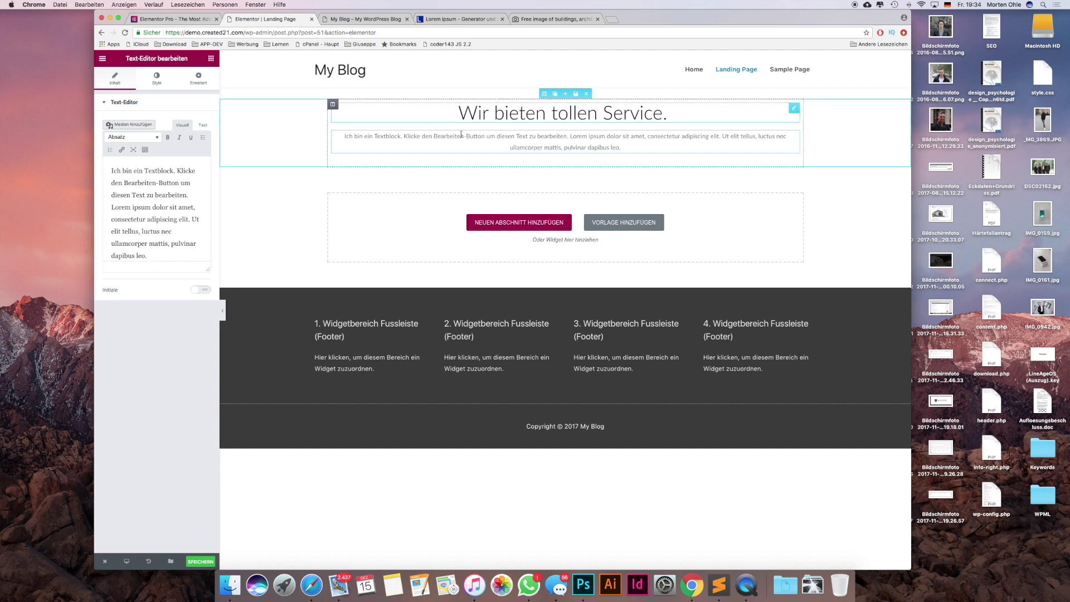
Add a one-column section below the text block and extend it to three columns
left_click(484, 225)
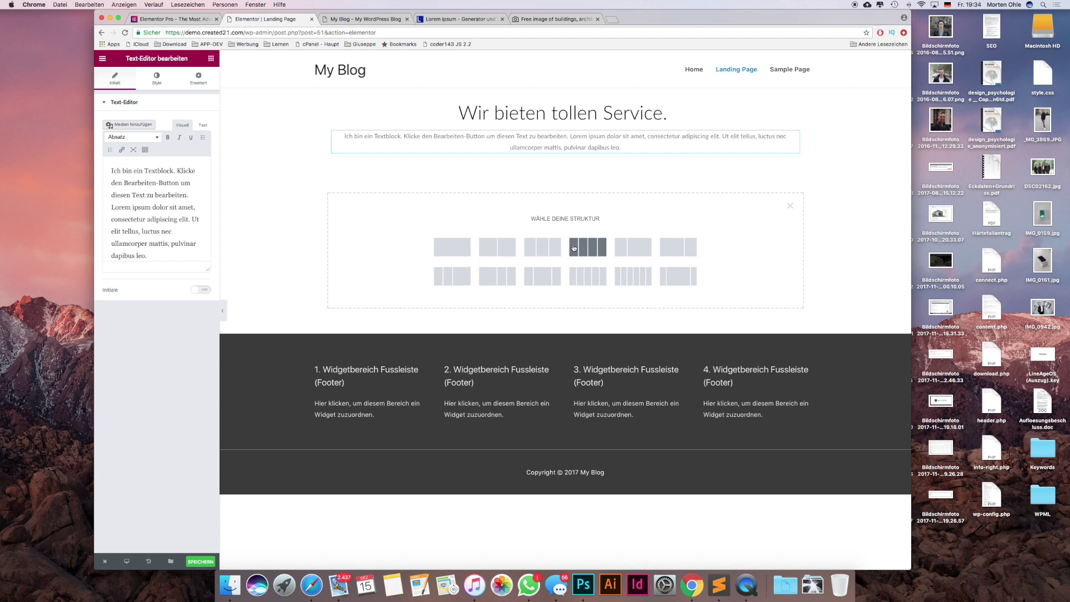
left_click(461, 249)
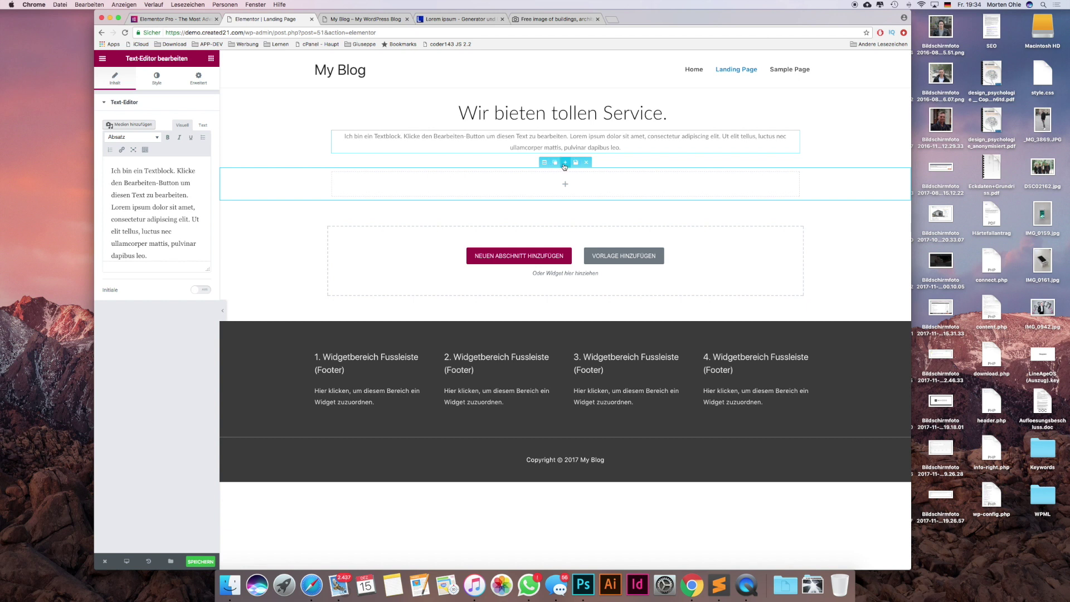
left_click(564, 163)
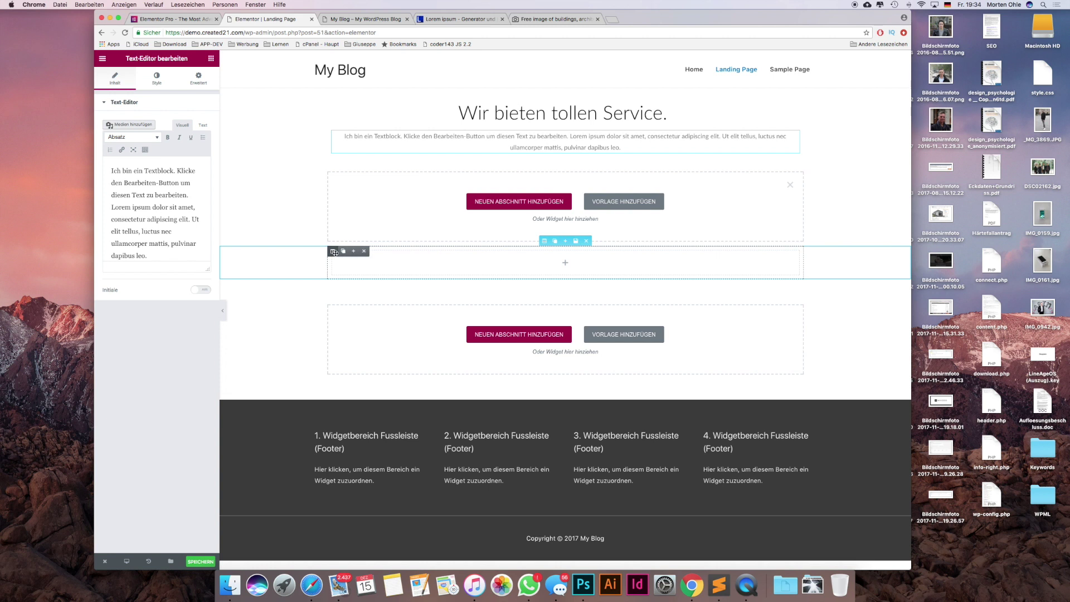
left_click(353, 252)
left_click(353, 251)
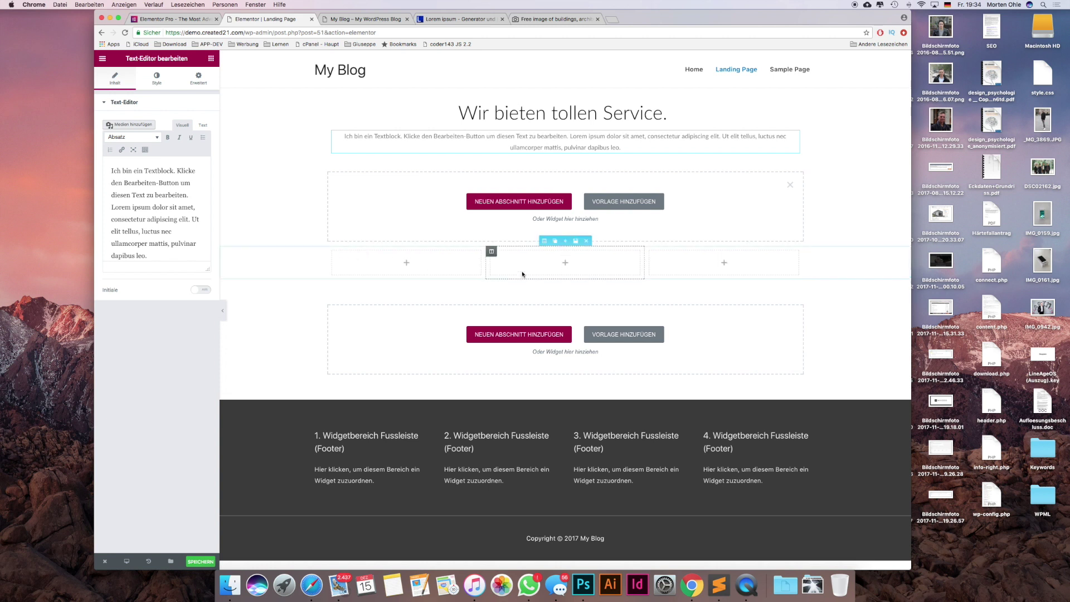
Remove the added columns and delete the empty section below the text block
left_click(521, 252)
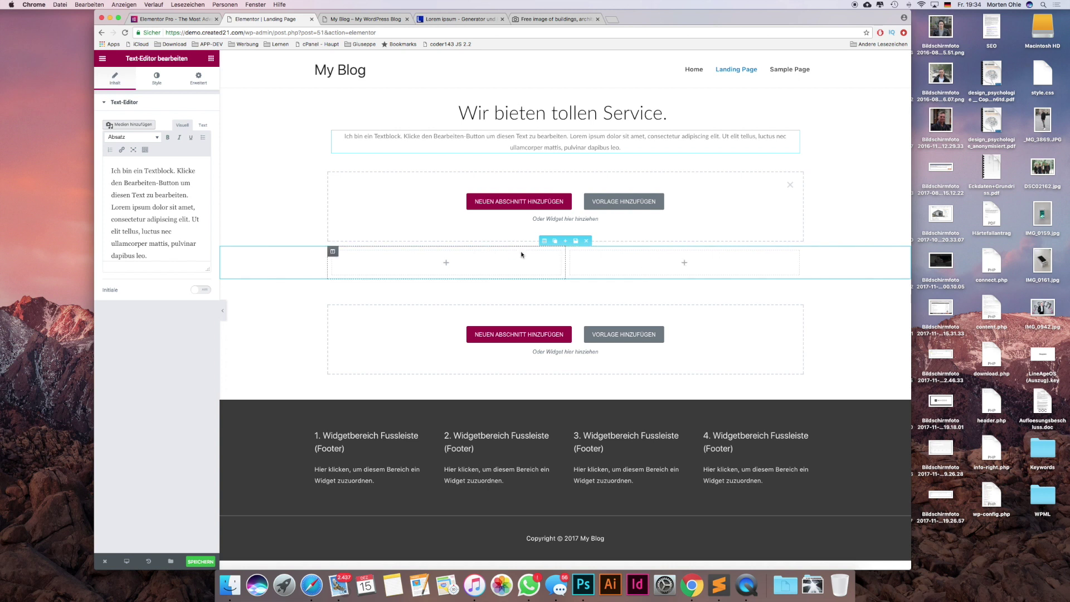
left_click(602, 253)
left_click(586, 242)
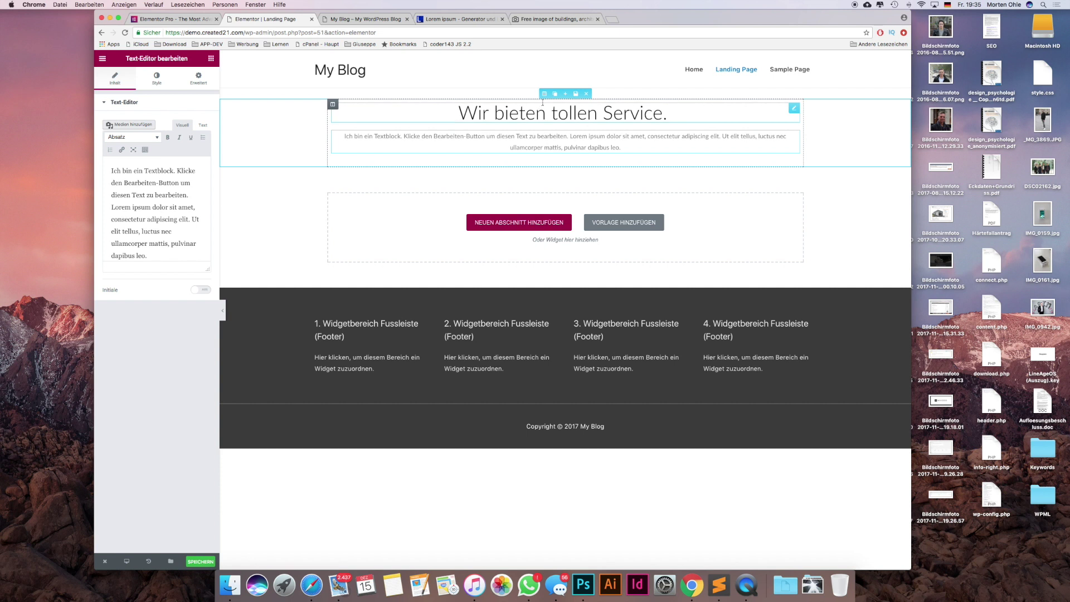
Set the height of the section containing the heading and text to Min. Höhe
left_click(545, 93)
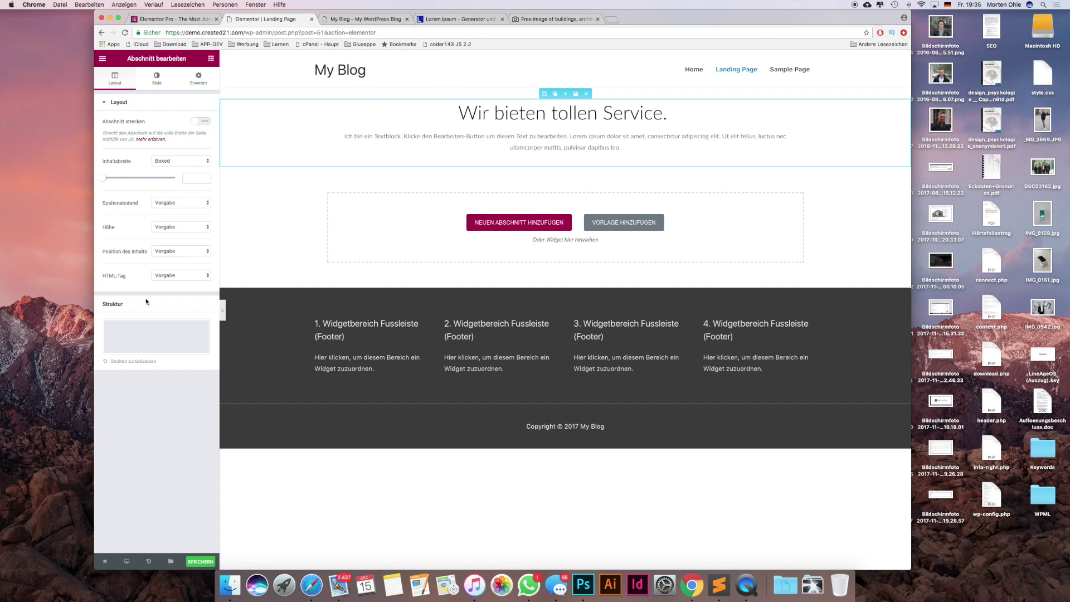
left_click(169, 227)
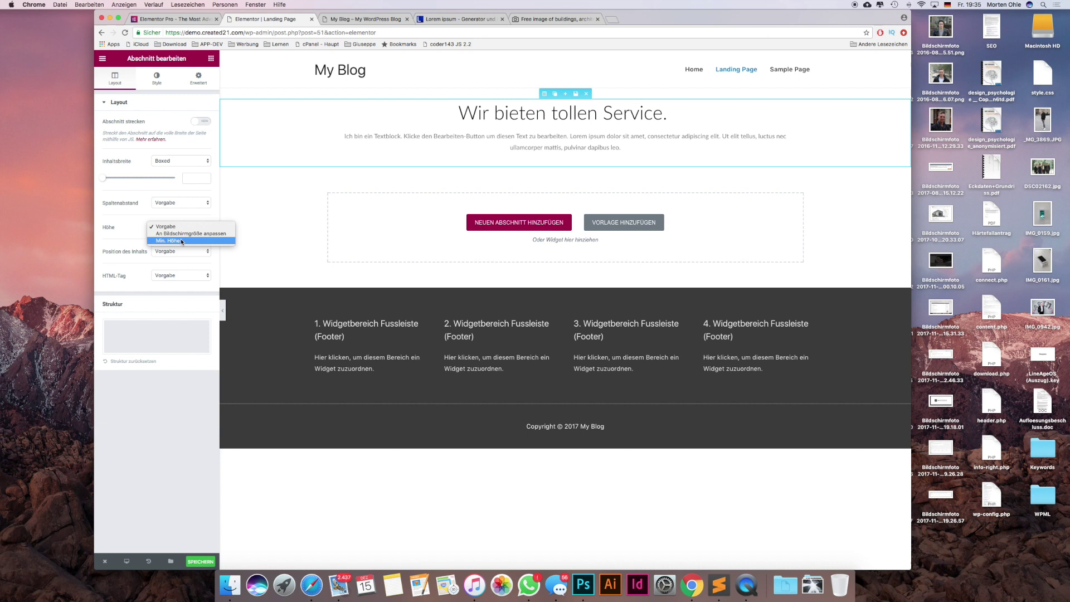
left_click(180, 240)
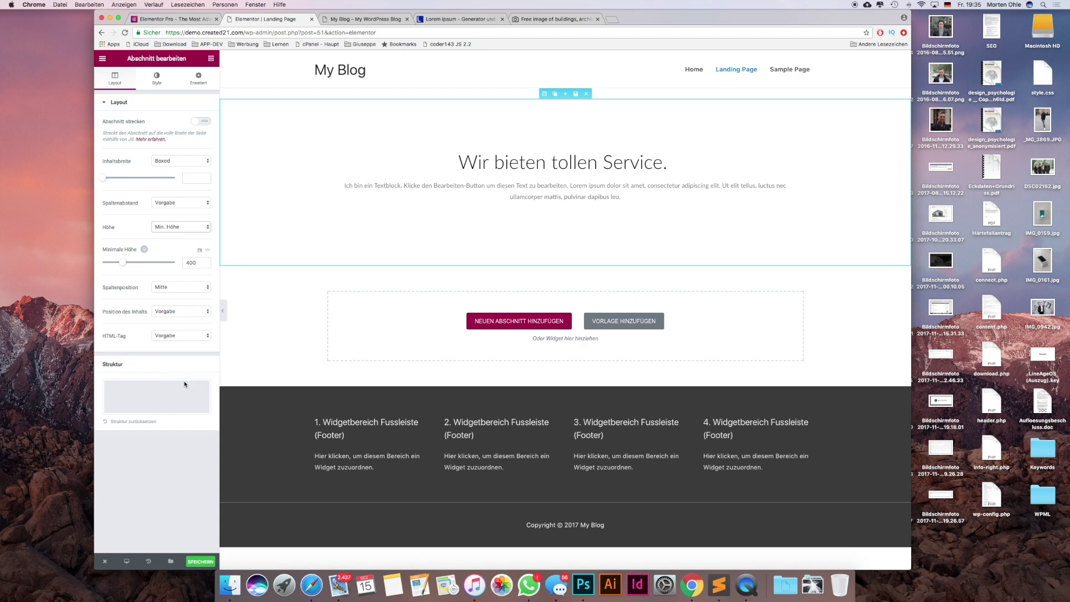
Try the Oben column position for the section, and return it to Mitte
left_click(177, 286)
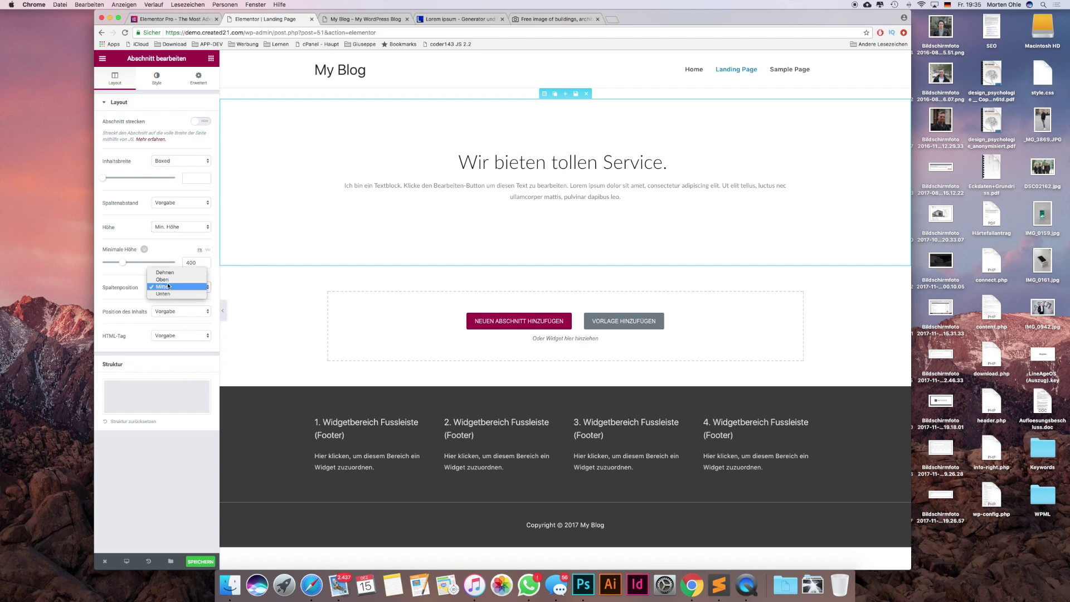
left_click(165, 279)
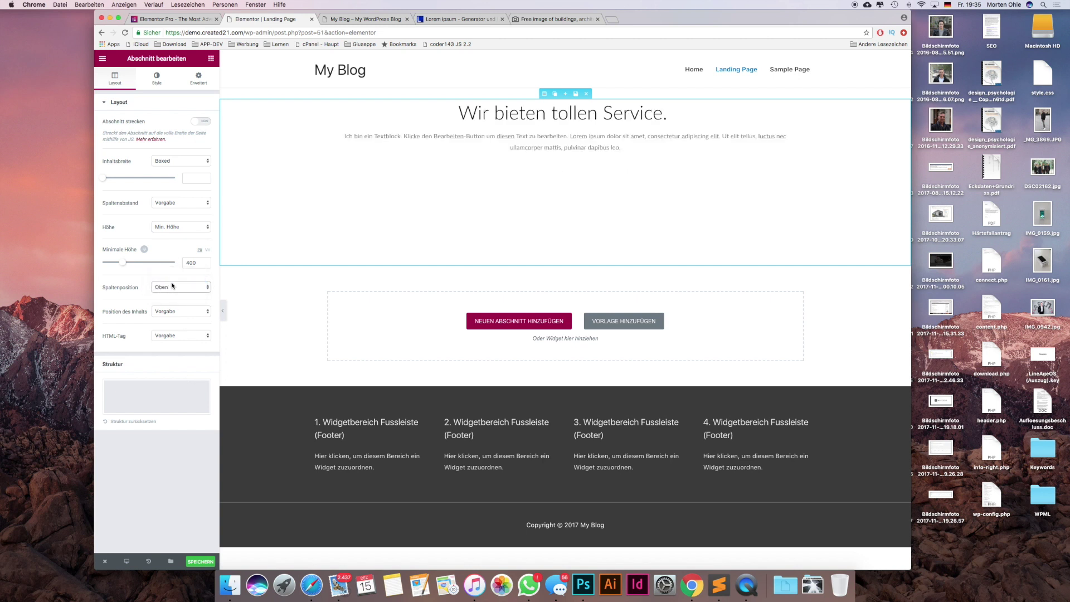
left_click(172, 285)
left_click(171, 294)
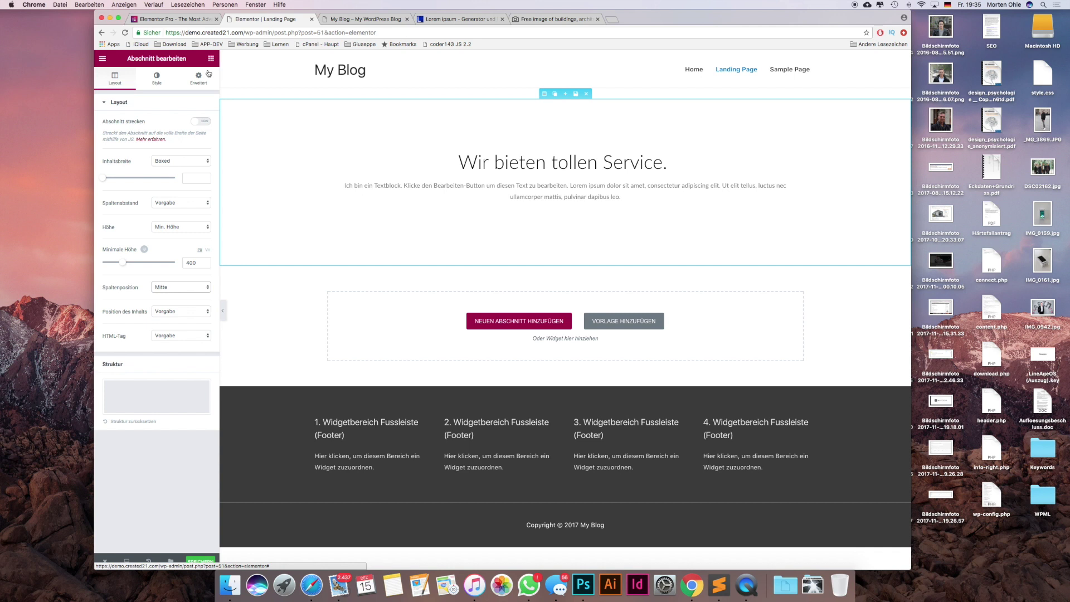
Give the section a classic background in black
left_click(156, 80)
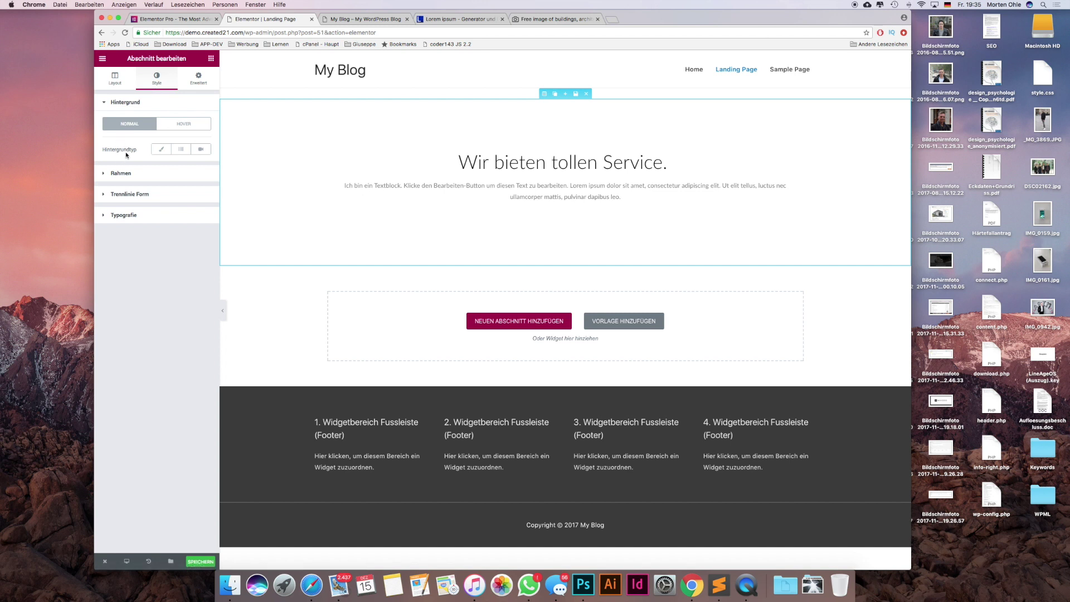
left_click(162, 149)
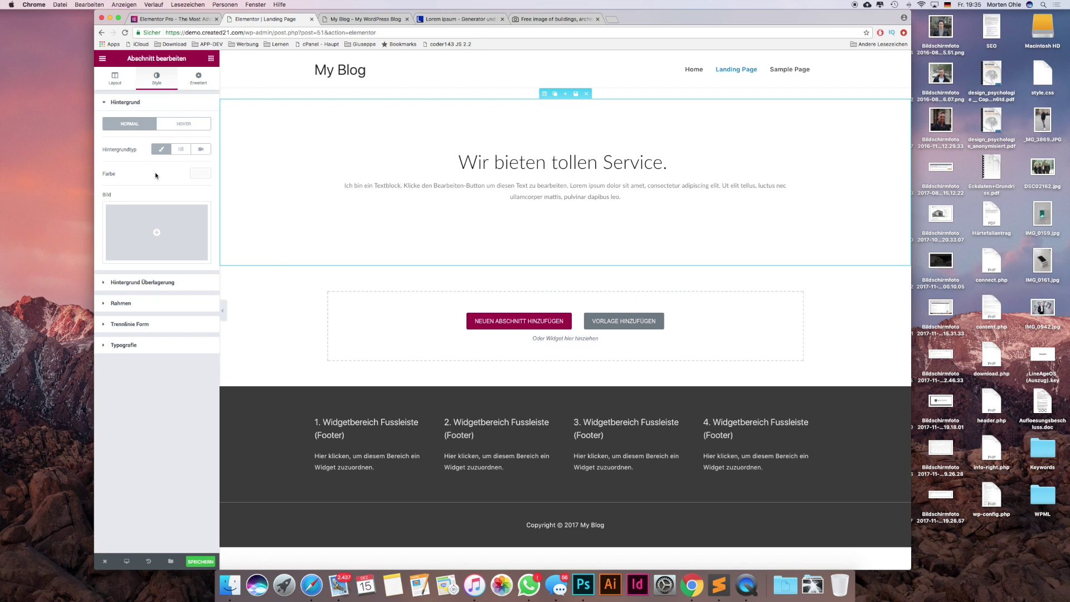
left_click(197, 174)
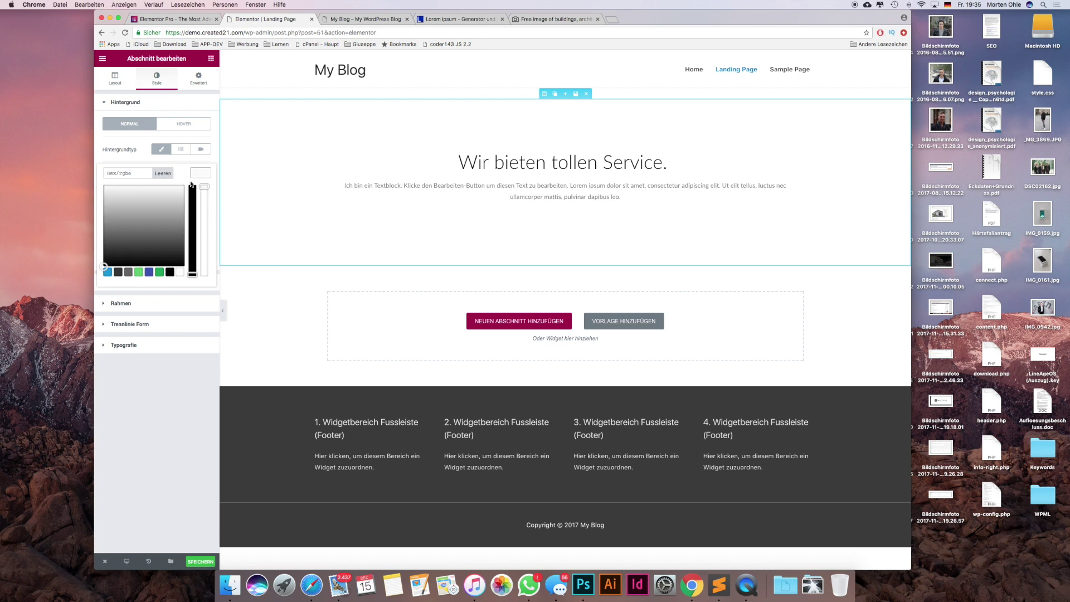
left_click(168, 271)
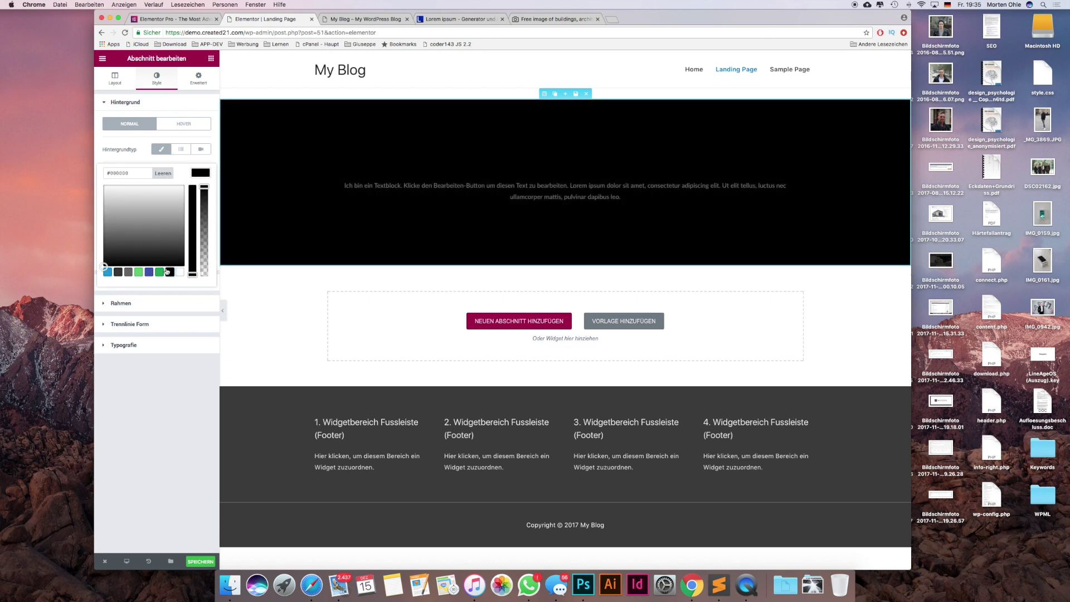
Try a blue background colour for the section, and clear the background colour
left_click(109, 273)
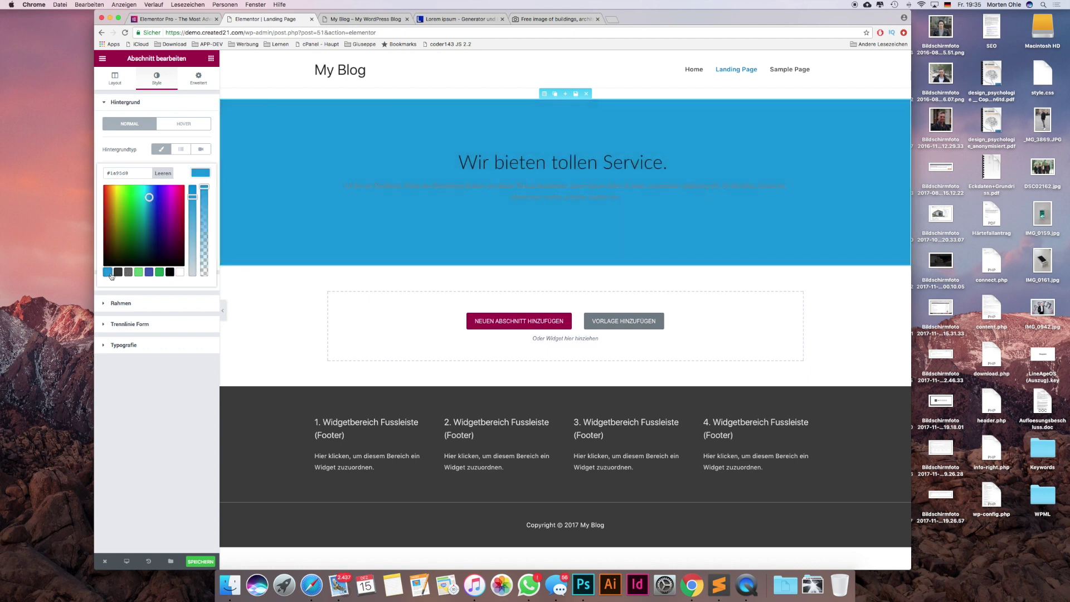
left_click(164, 173)
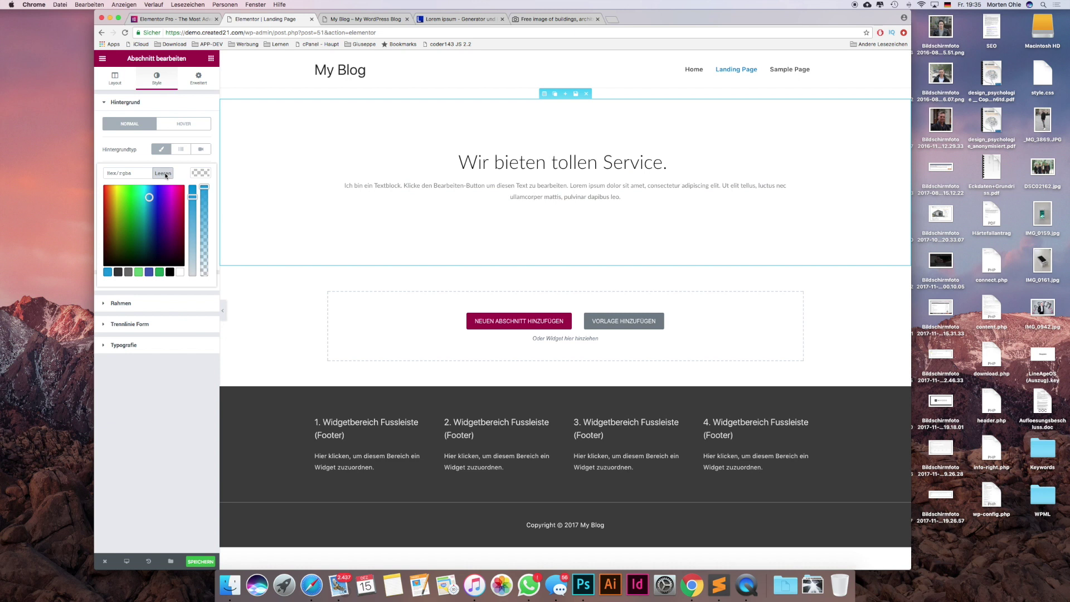
left_click(149, 156)
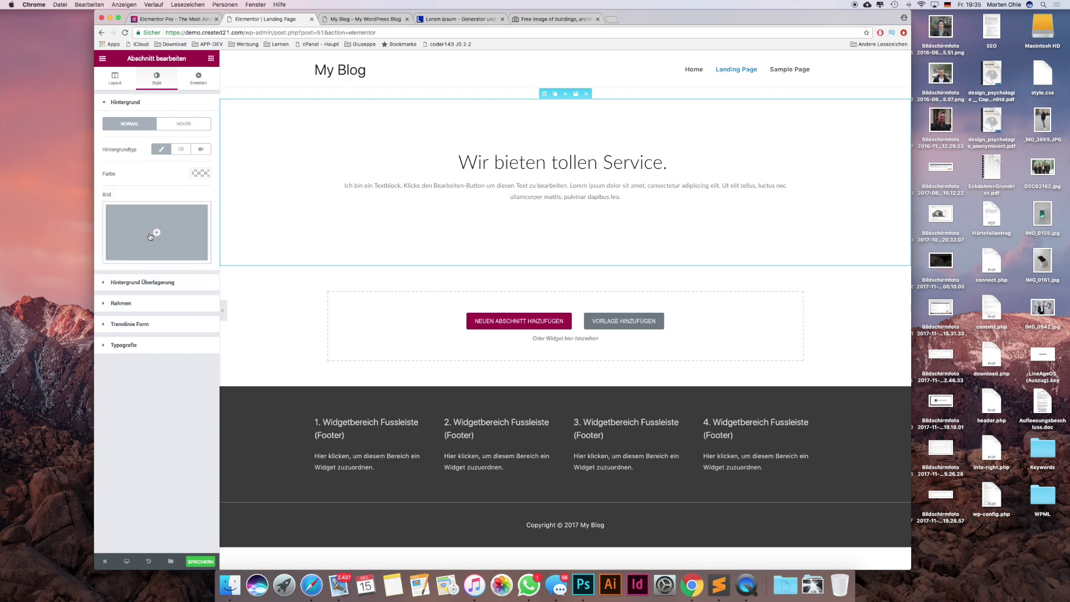
Set StockSnap_O6ZKFPOHXN.jpg from the media library as the section's background image, and view its source page on StockSnap
left_click(150, 237)
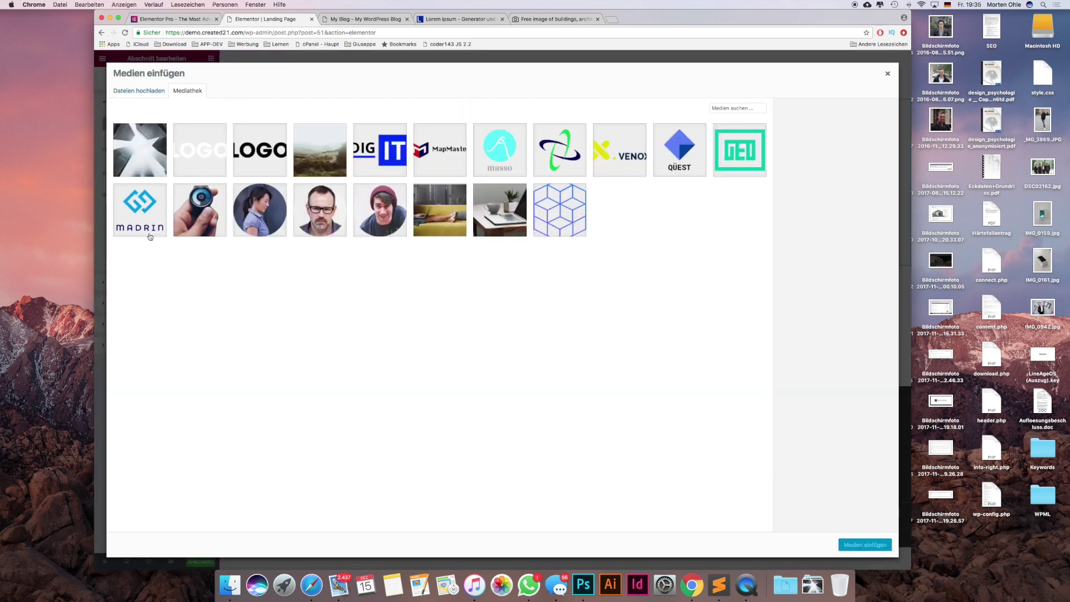
left_click(136, 155)
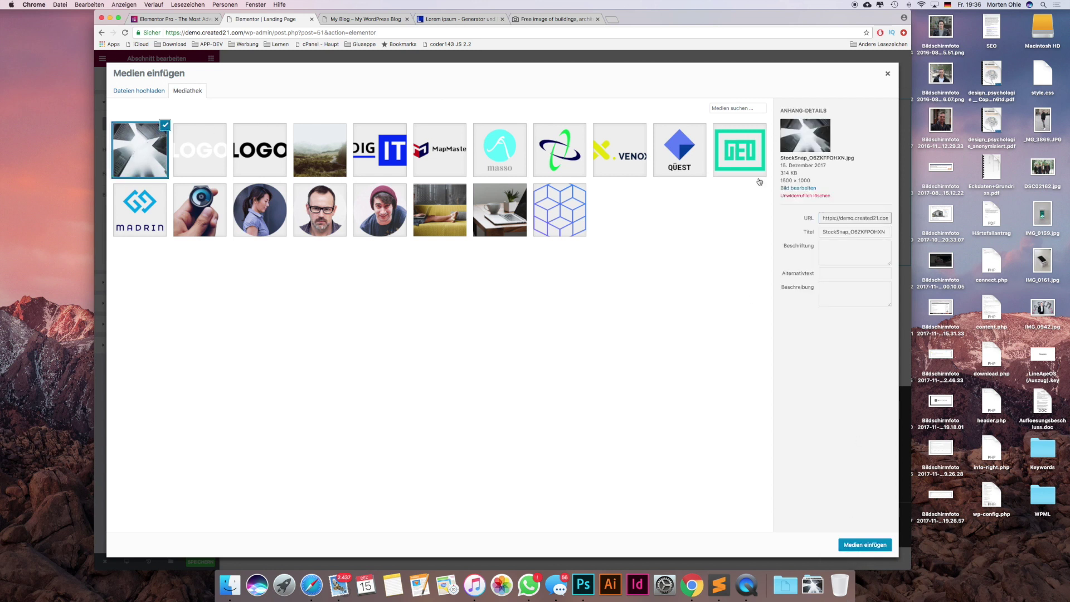
left_click(863, 548)
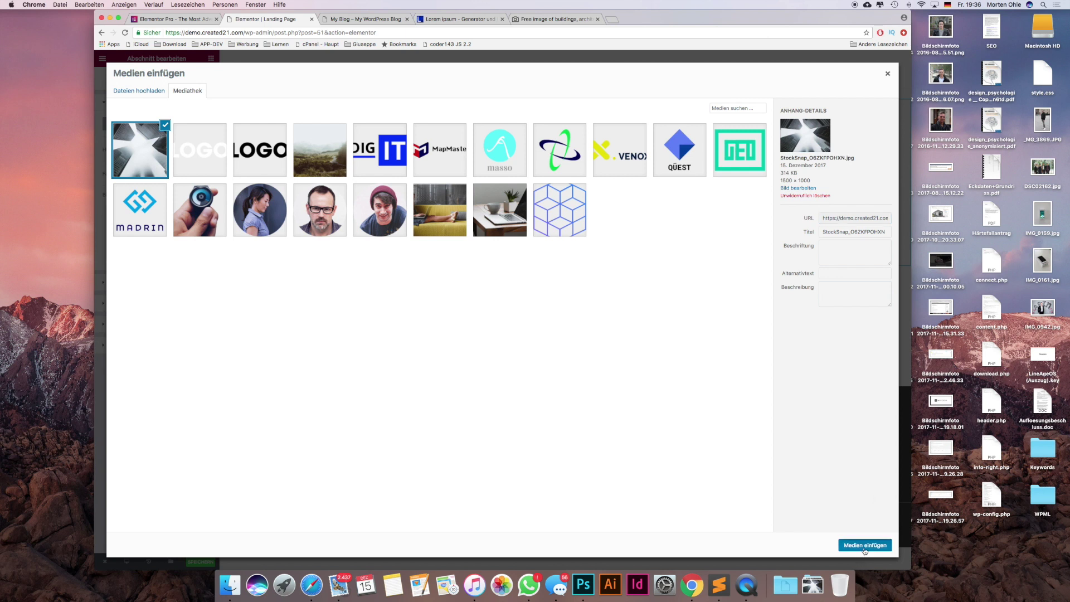
left_click(584, 20)
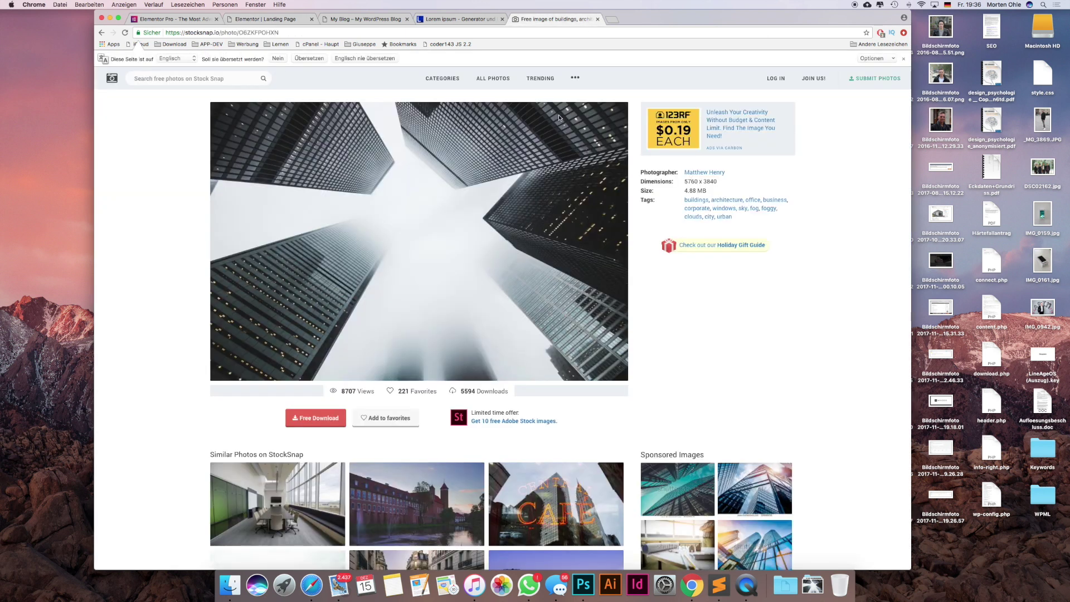
left_click(267, 19)
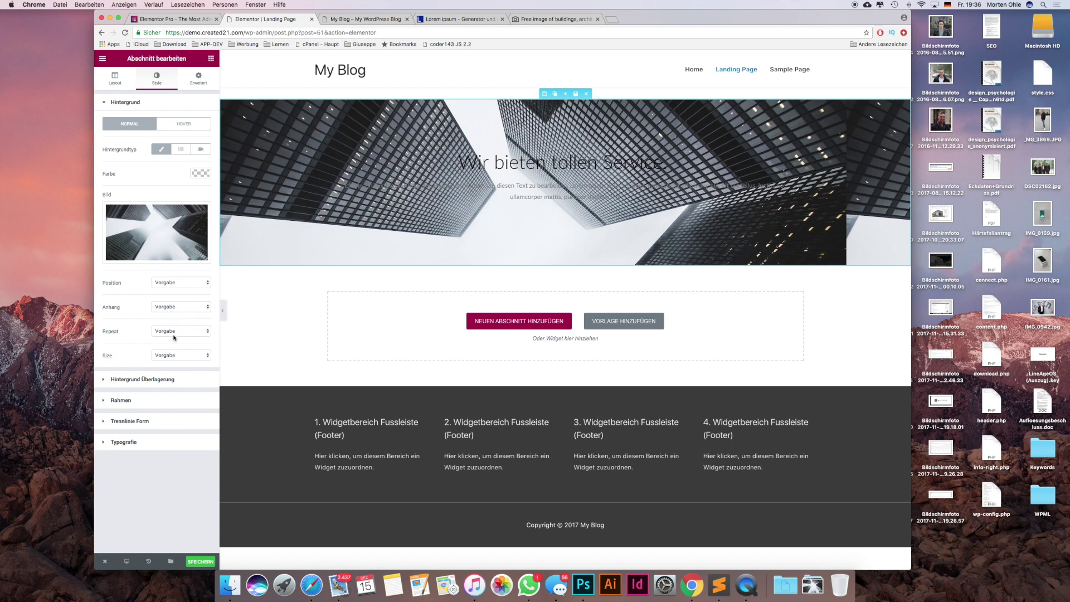
Set the section's background image size to Cover and its repeat option to No-repeat
left_click(151, 283)
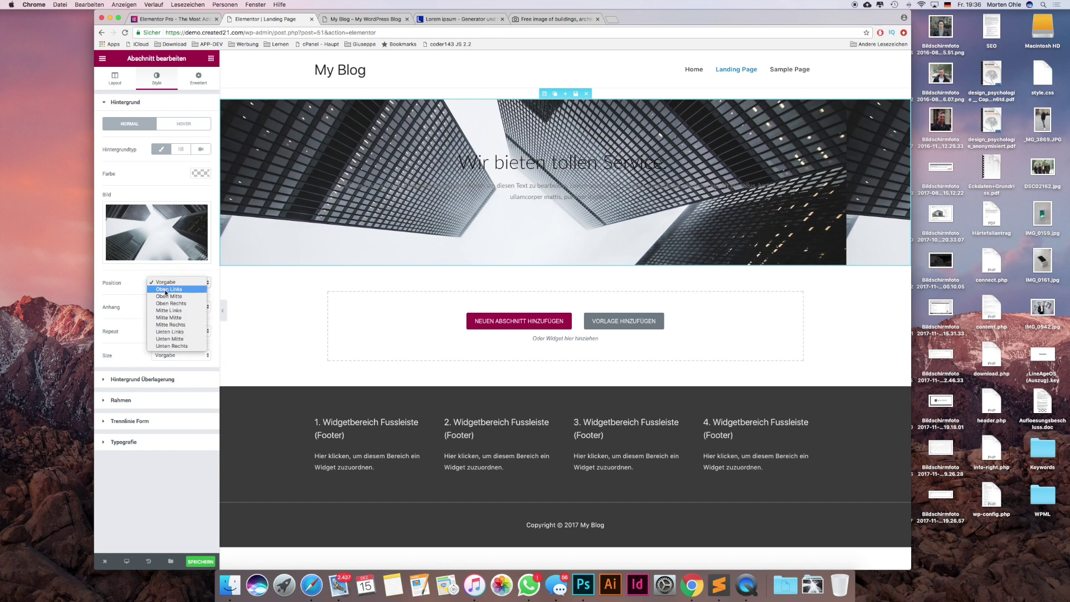
left_click(128, 315)
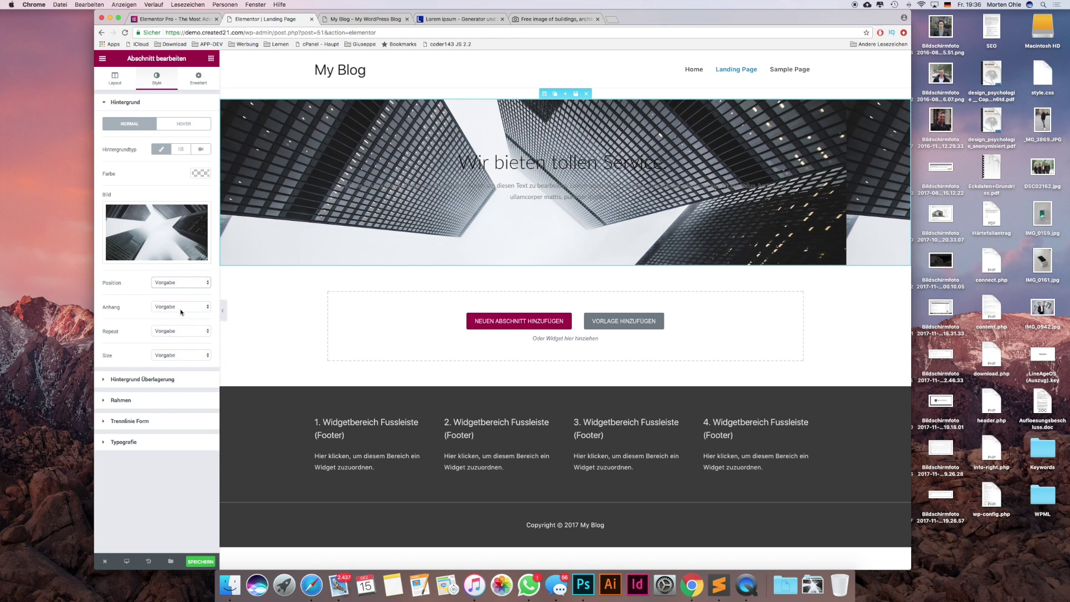
left_click(171, 332)
left_click(128, 353)
left_click(164, 357)
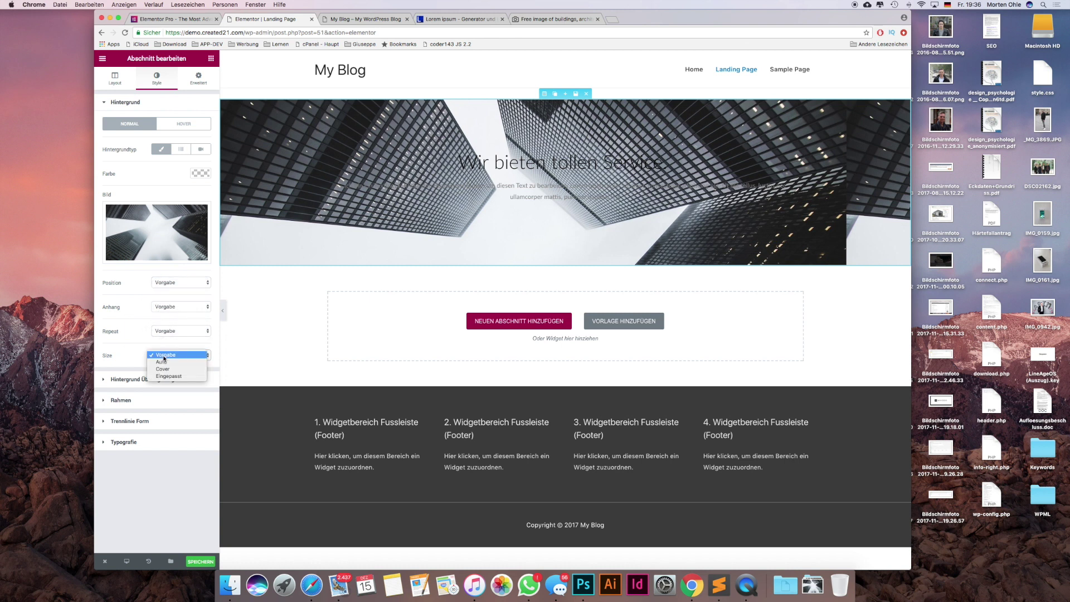
left_click(168, 369)
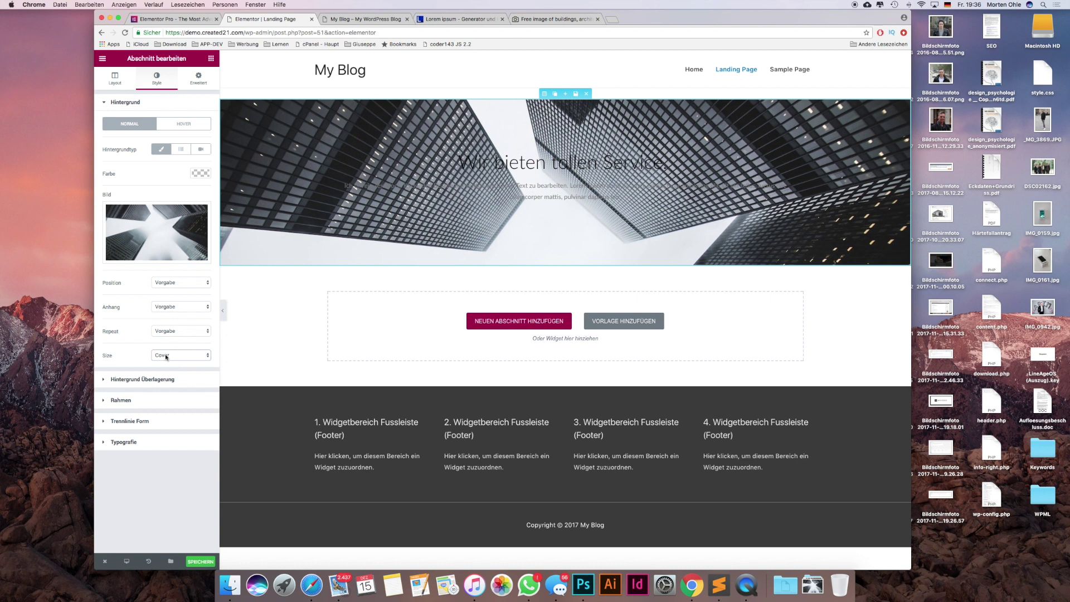
left_click(172, 306)
left_click(167, 331)
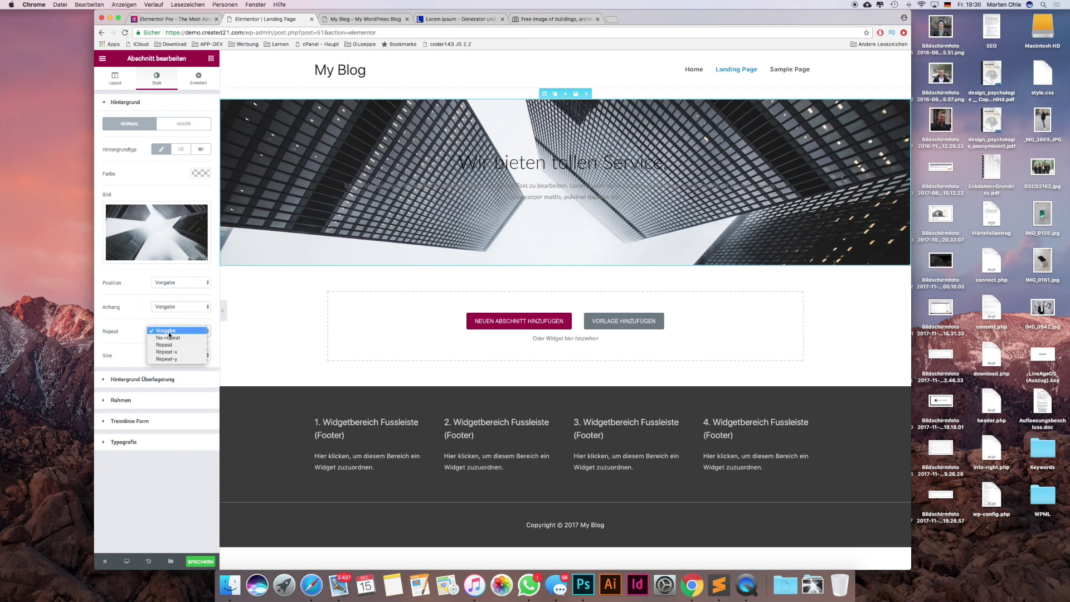
left_click(169, 337)
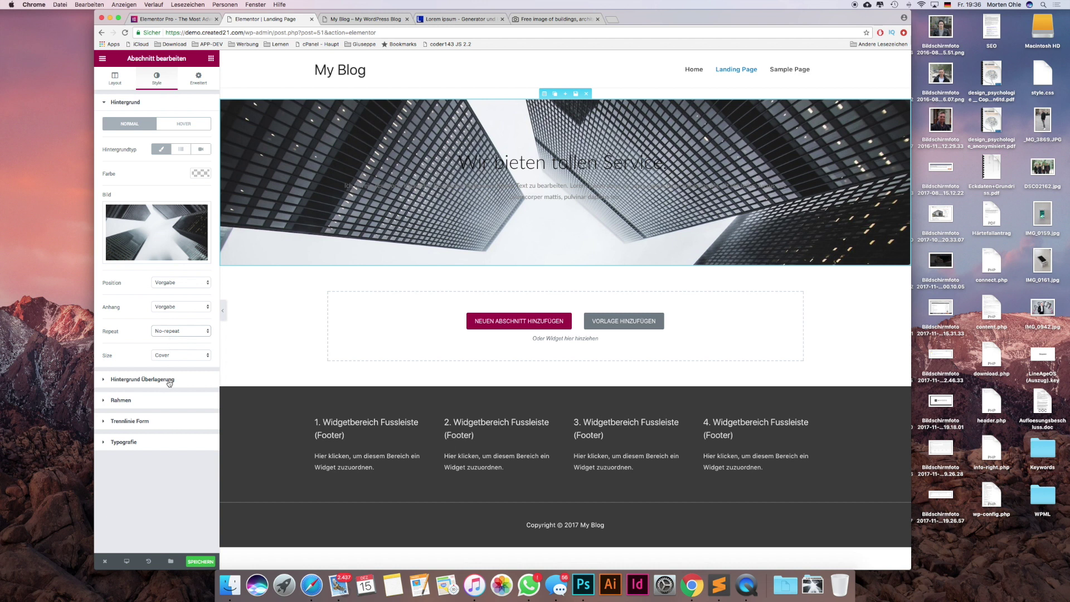
Set the text colour of the heading "Wir bieten tollen Service." to white (#ffffff)
left_click(458, 165)
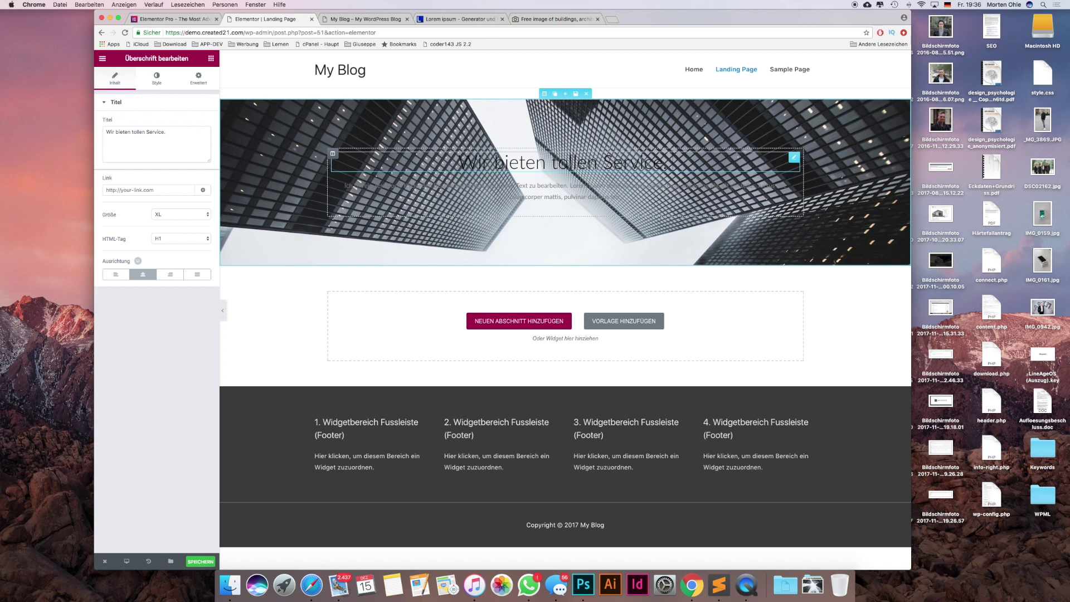
left_click(157, 78)
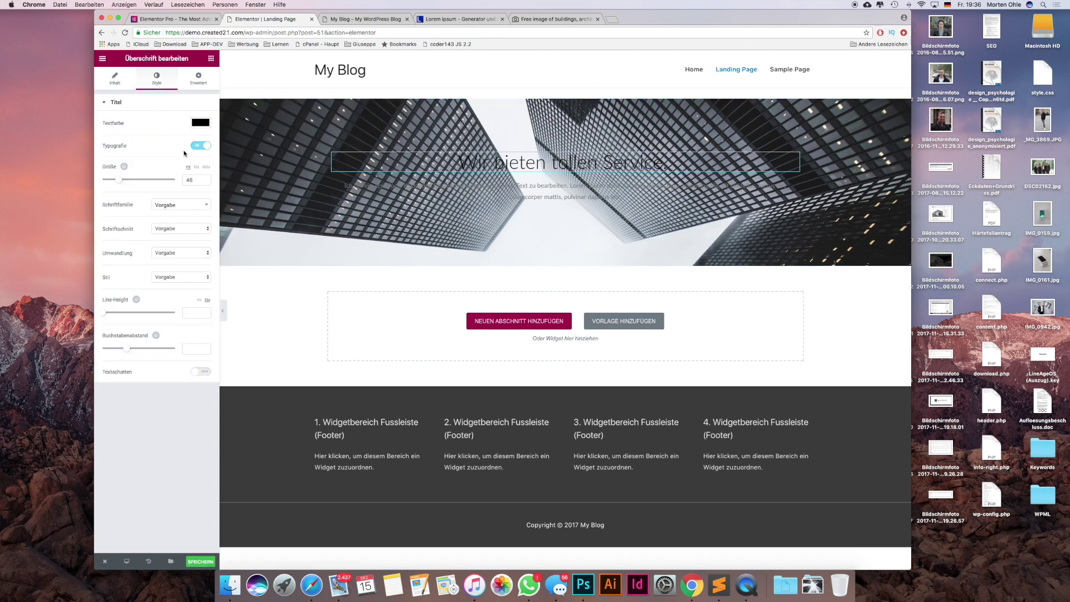
left_click(200, 123)
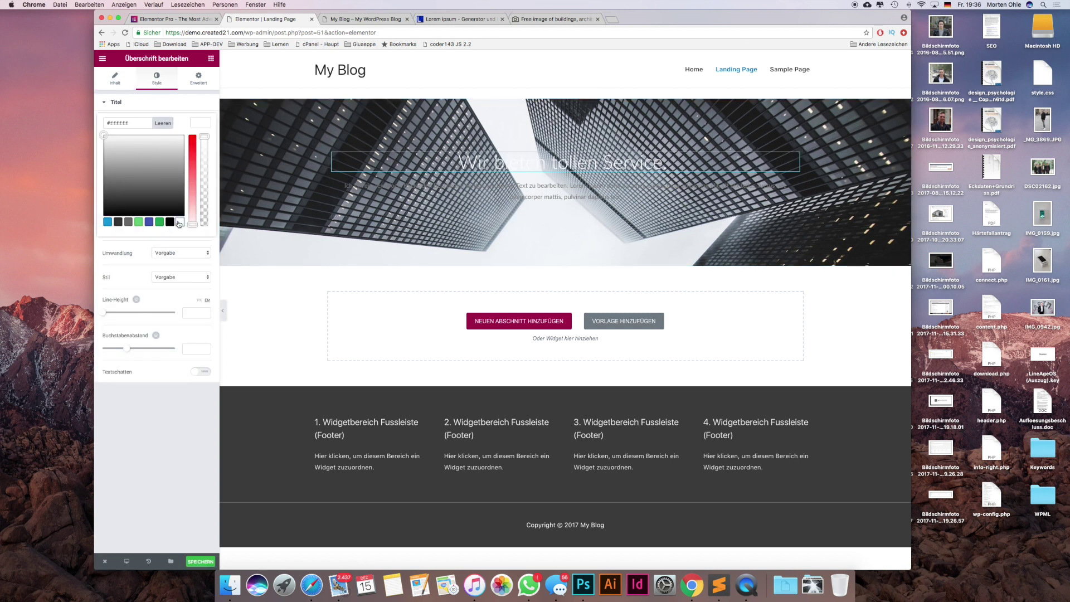
Set the text colour of the text block below the heading to white
left_click(525, 184)
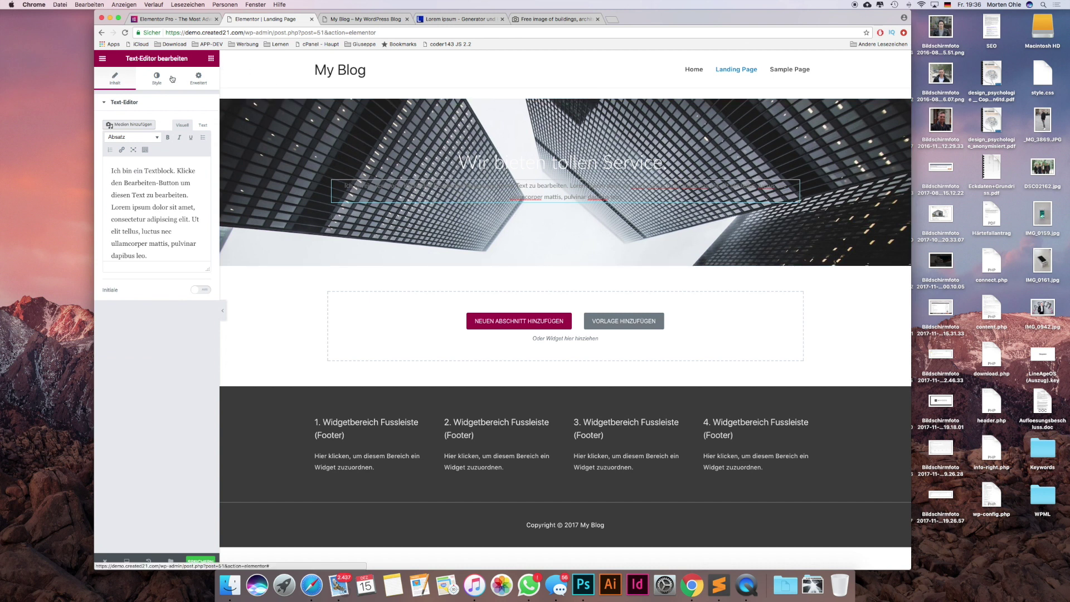
left_click(158, 78)
left_click(204, 160)
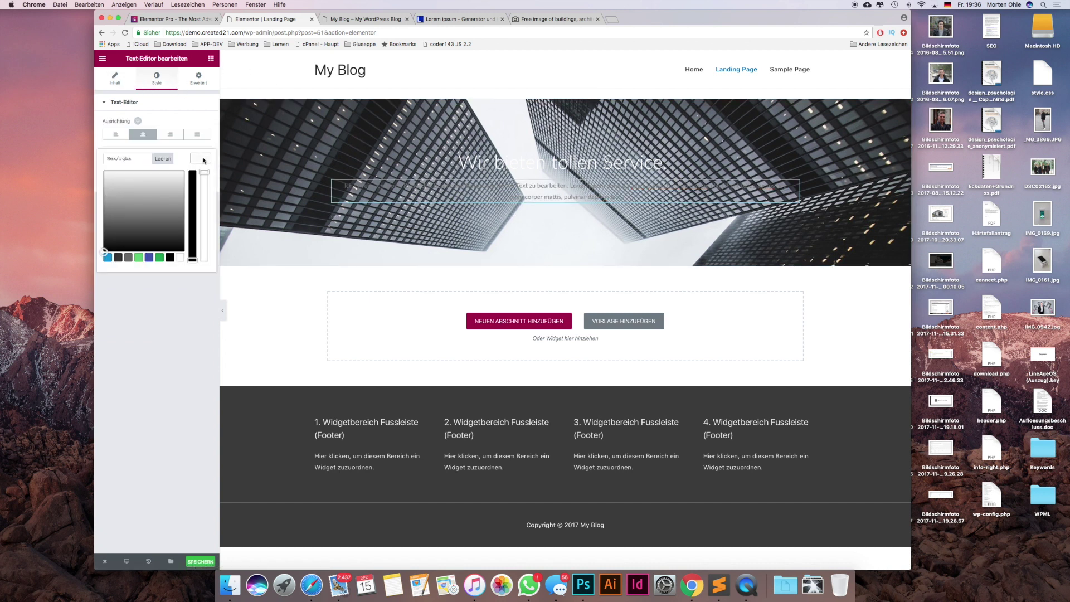
left_click(178, 258)
left_click(100, 178)
left_click(119, 297)
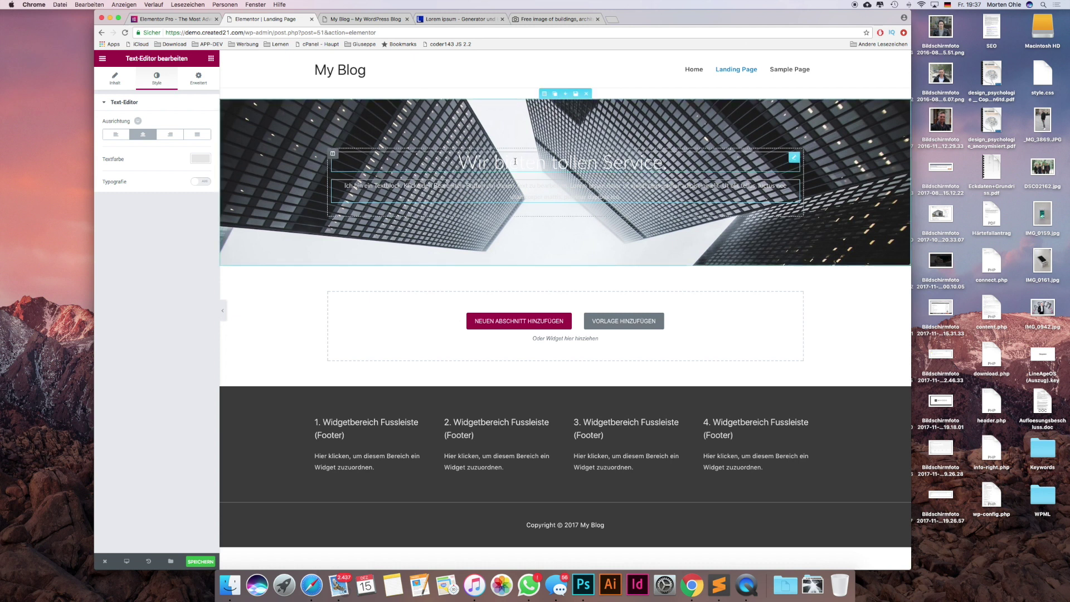
Give the hero section a background overlay of the classic type
left_click(546, 93)
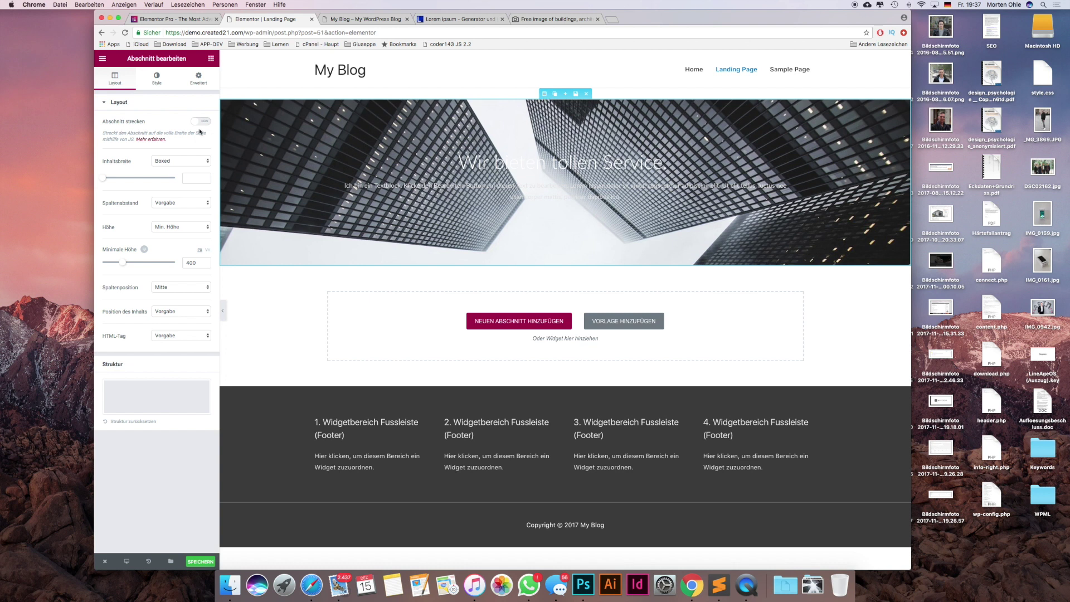
left_click(166, 85)
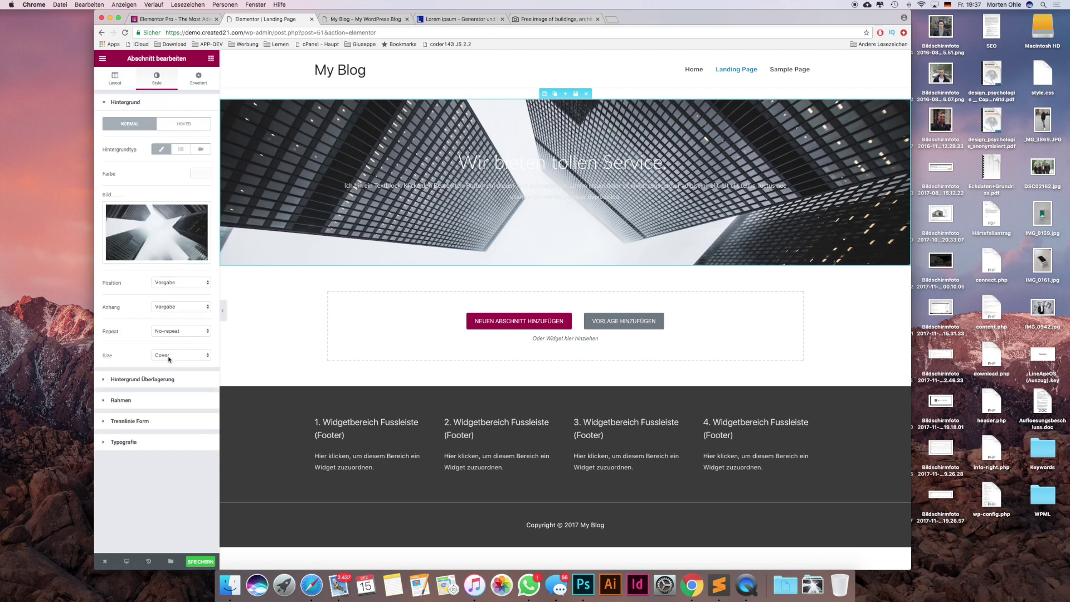
left_click(159, 380)
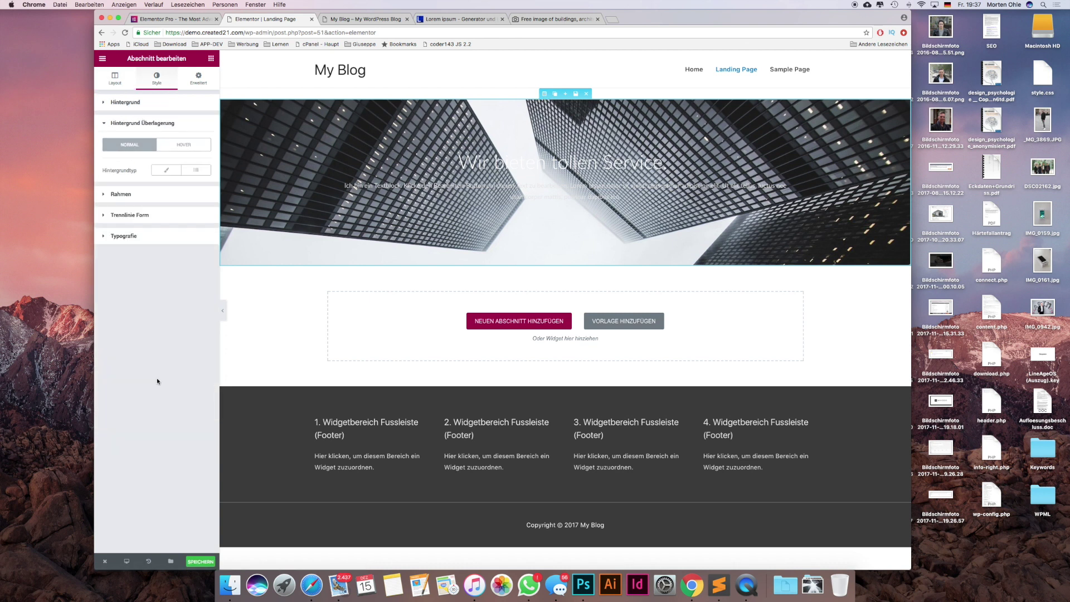
left_click(176, 172)
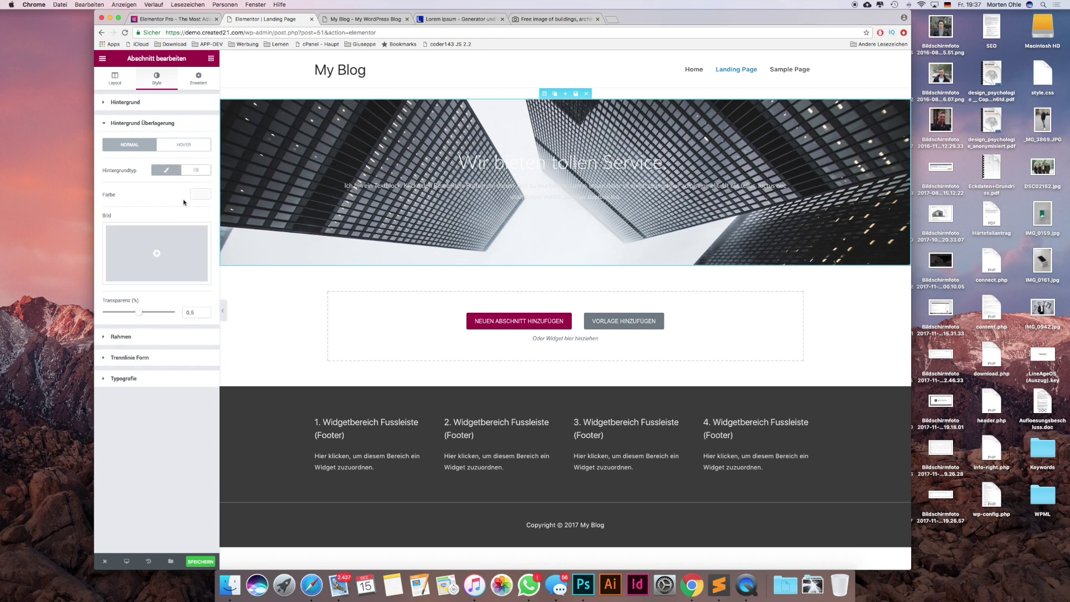